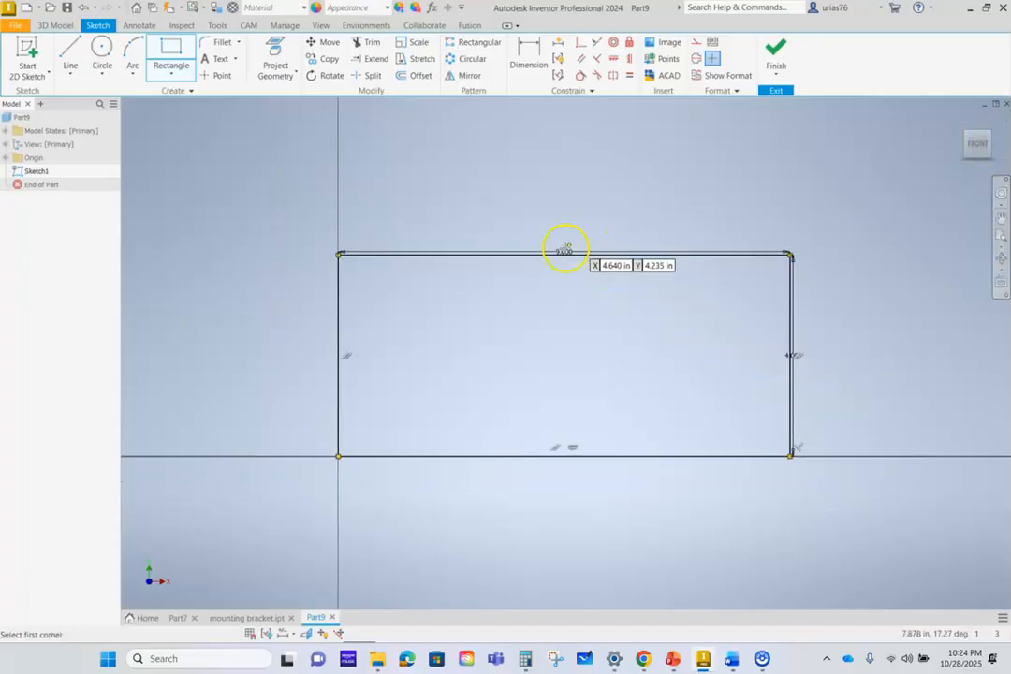
- Move the rectangle's 9.000 and 4.000 dimensions clear of its edges and finish the sketch
key("Escape")
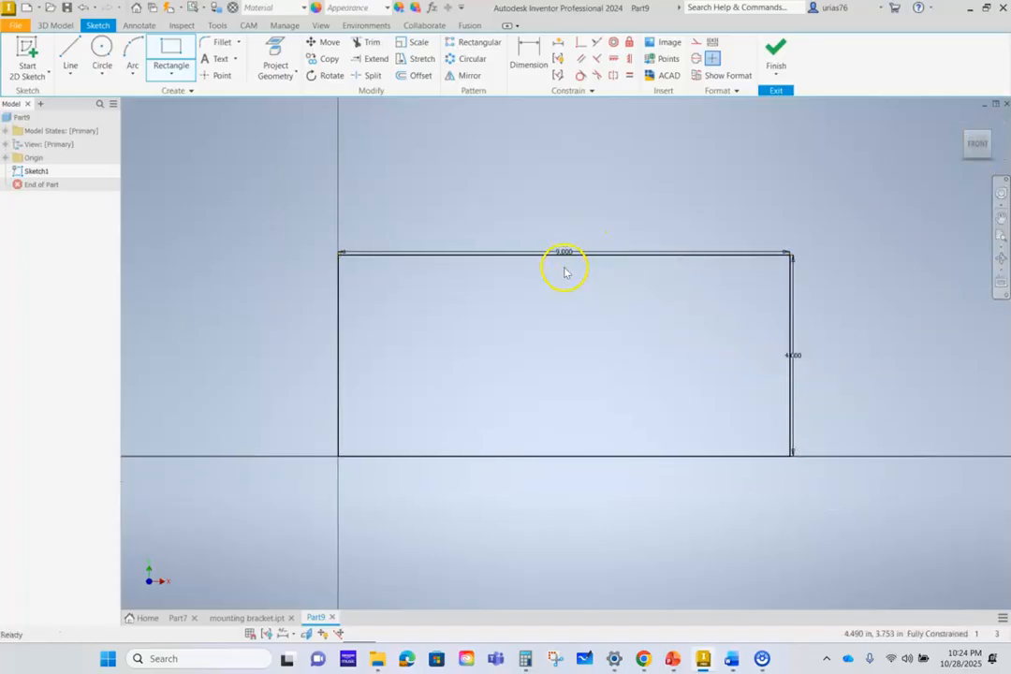
left_click_drag(567, 252, 555, 171)
left_click(791, 360)
left_click(864, 349)
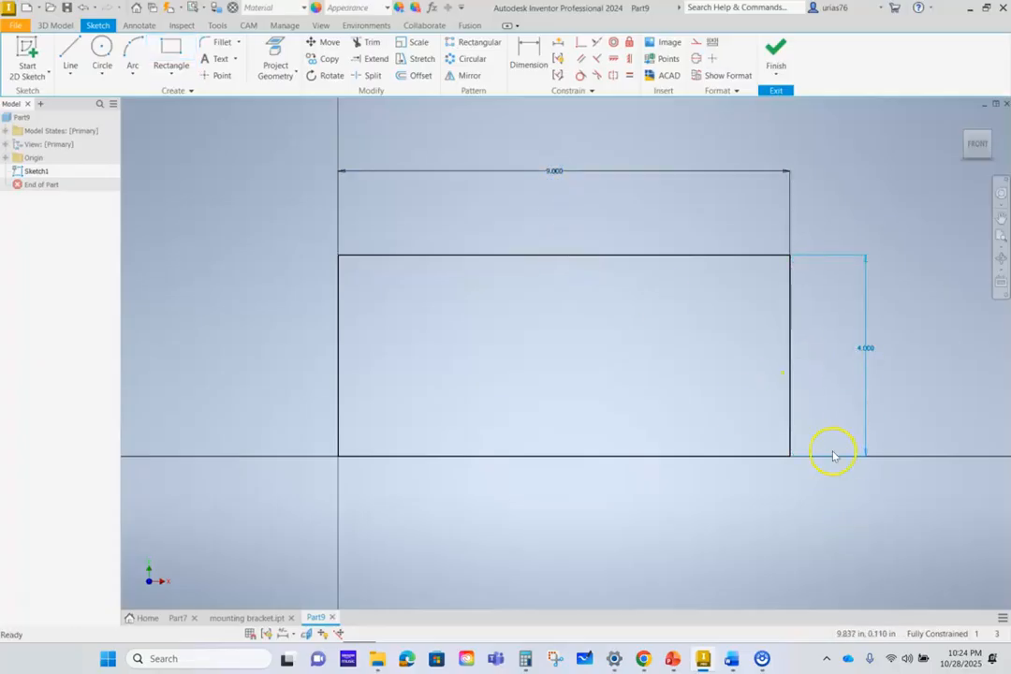
left_click(777, 54)
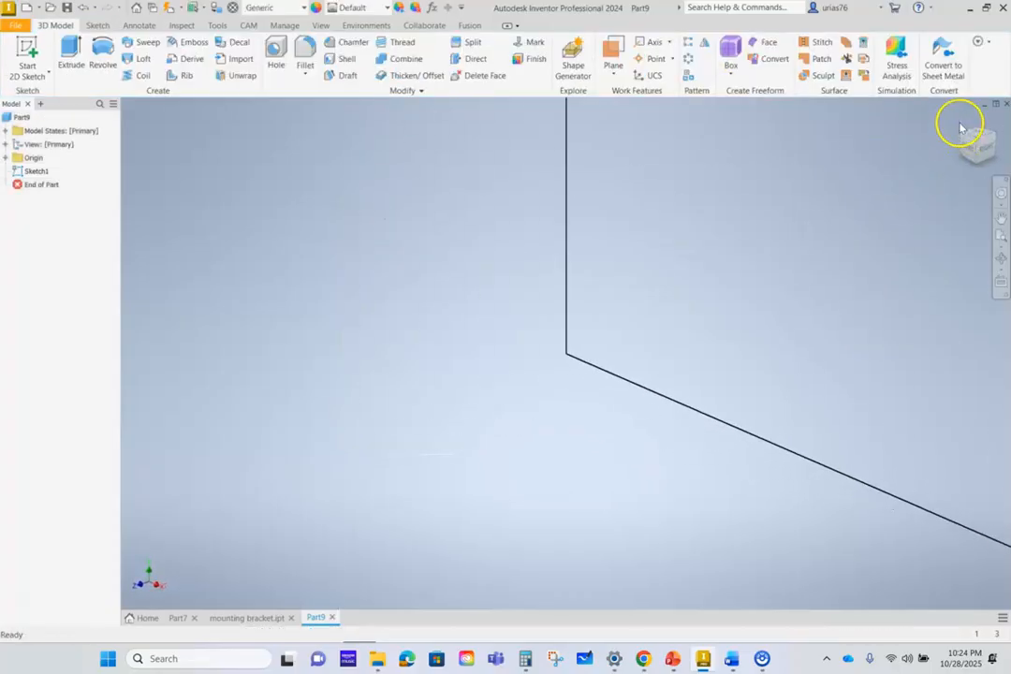
- Extrude the rectangle profile 5 in in the flipped direction
left_click(71, 52)
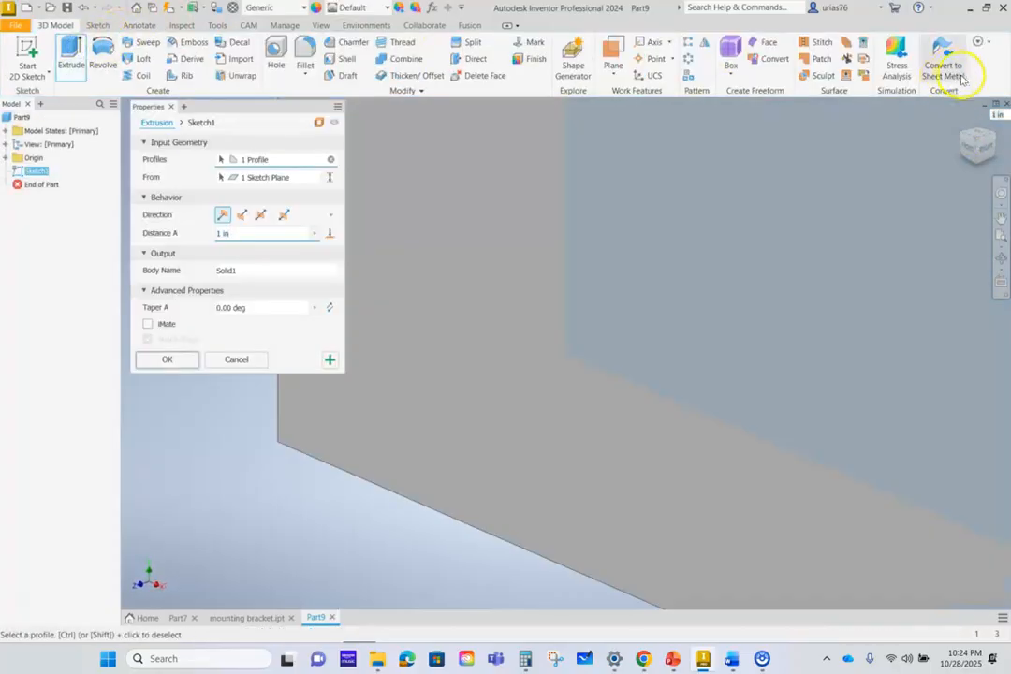
left_click(961, 120)
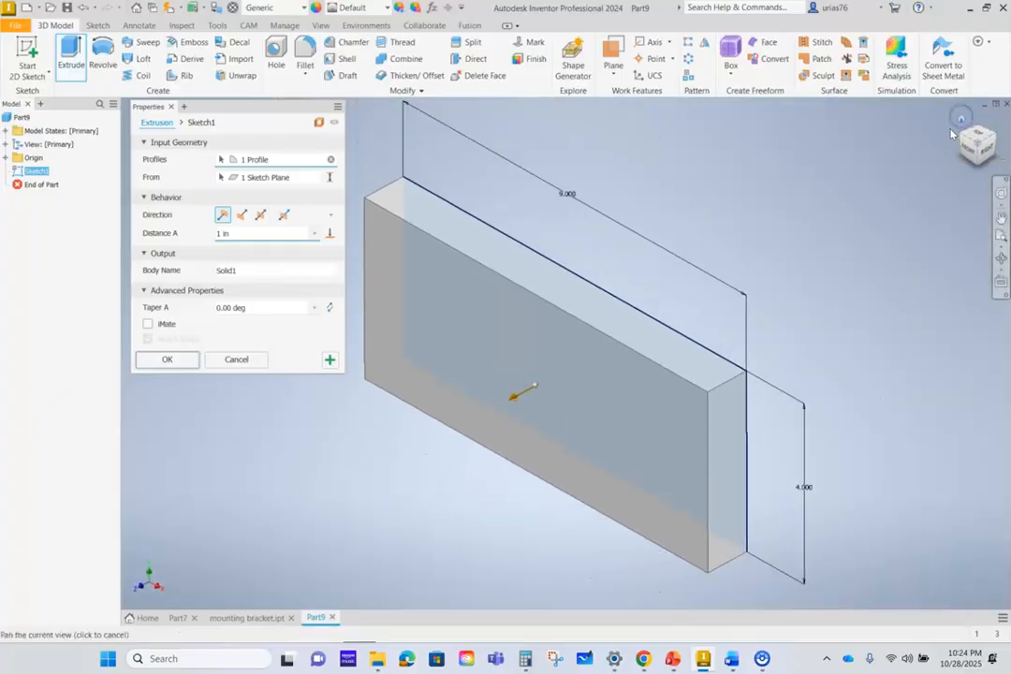
left_click(243, 218)
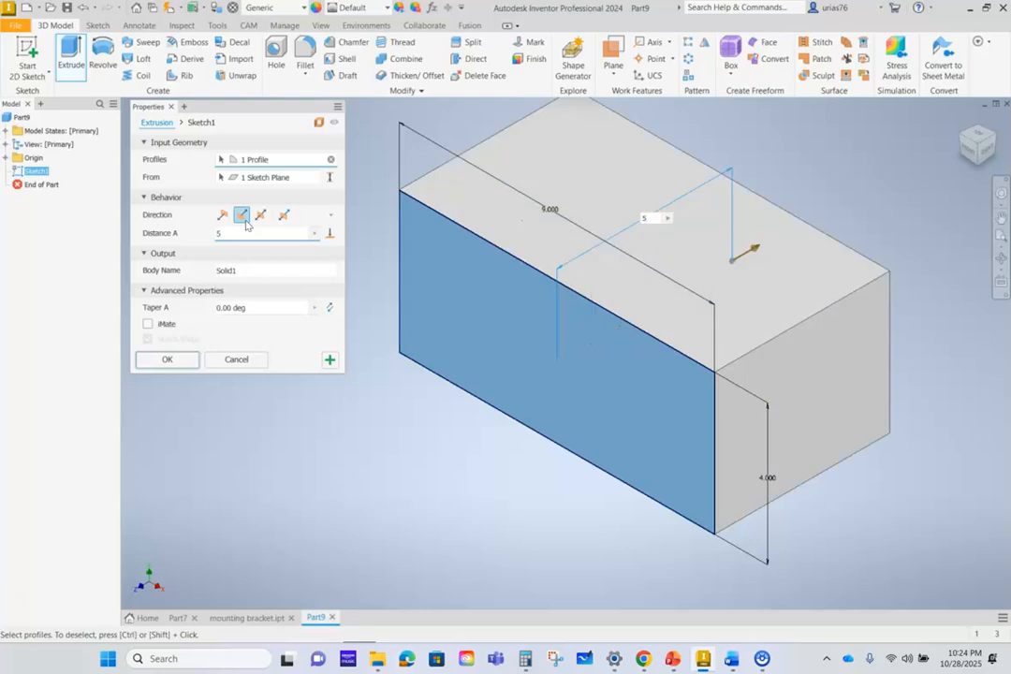
left_click(192, 360)
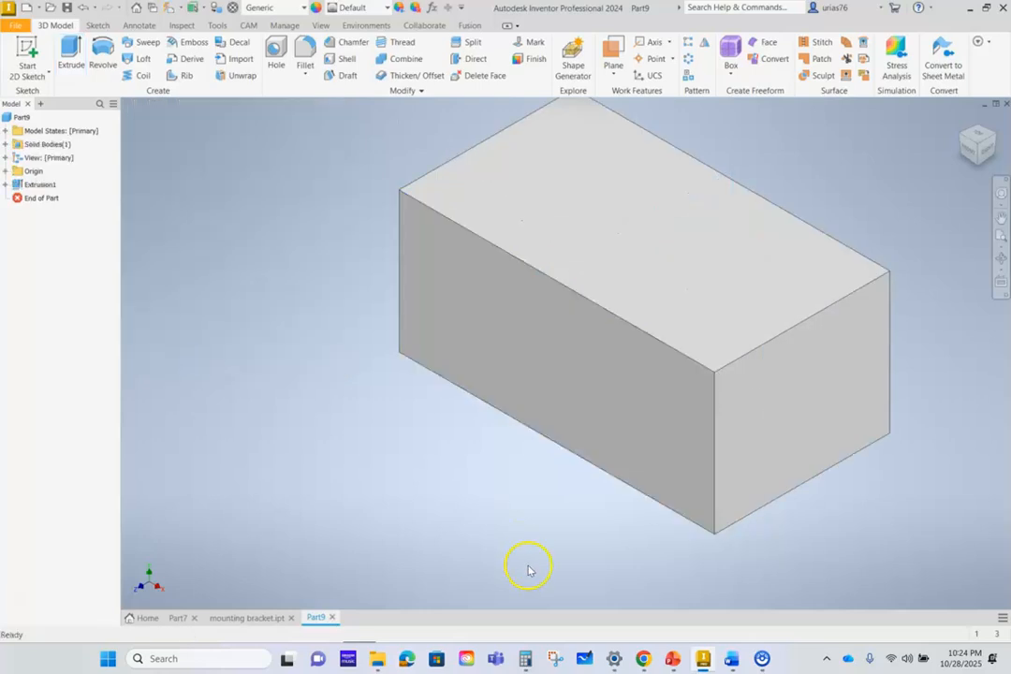
- Start a sketch on the block's front face and consult the Support Bracket drawing in Chrome before returning to Inventor
mouse_move(521, 661)
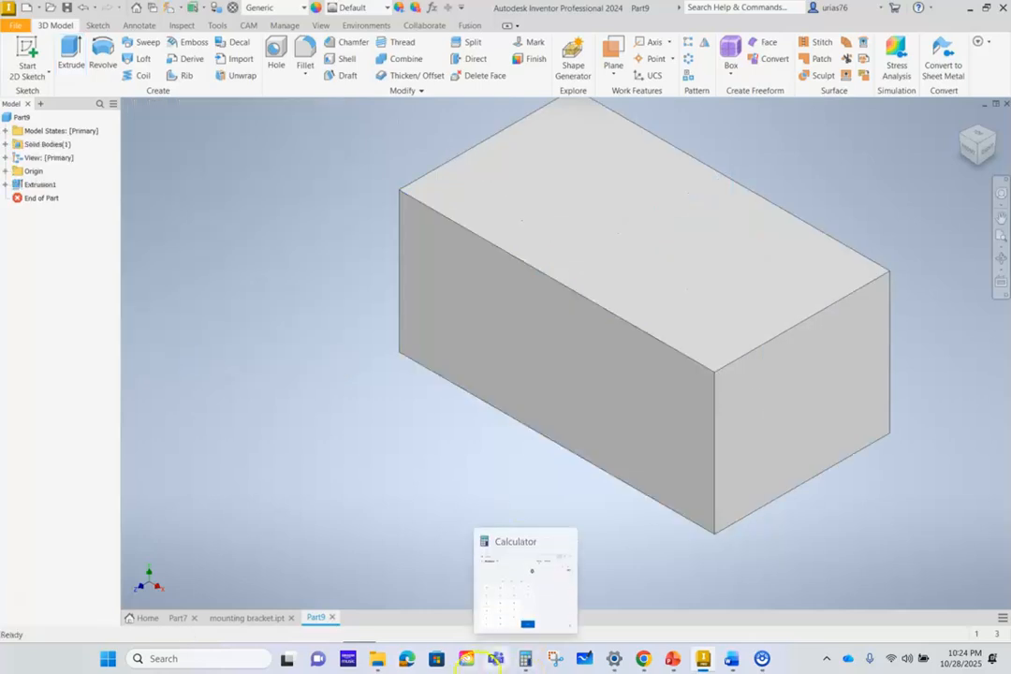
left_click(648, 456)
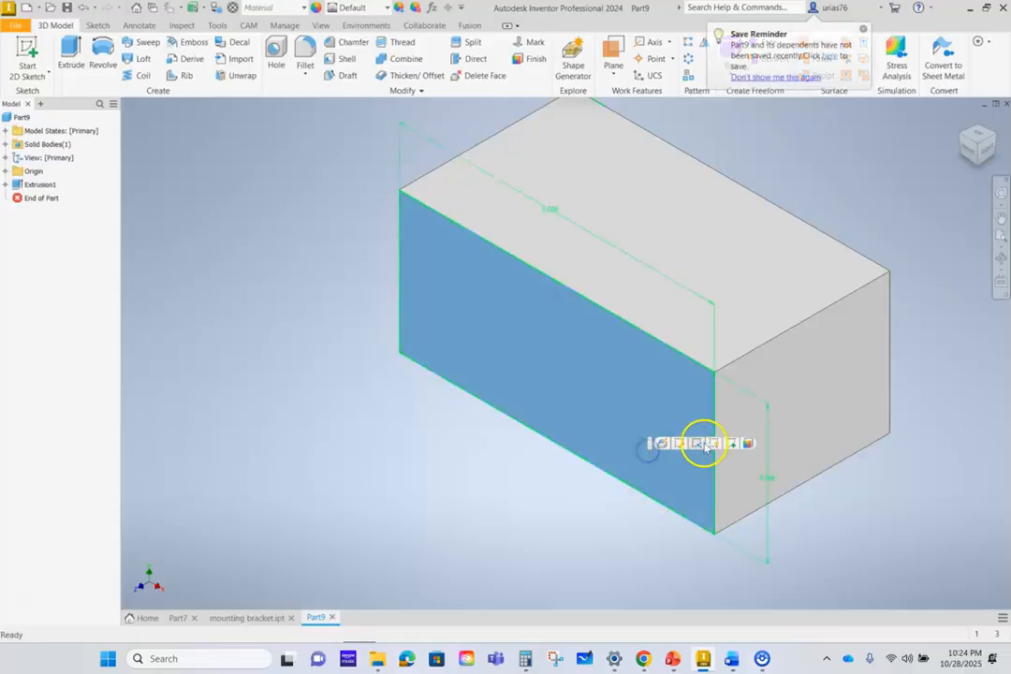
left_click(732, 444)
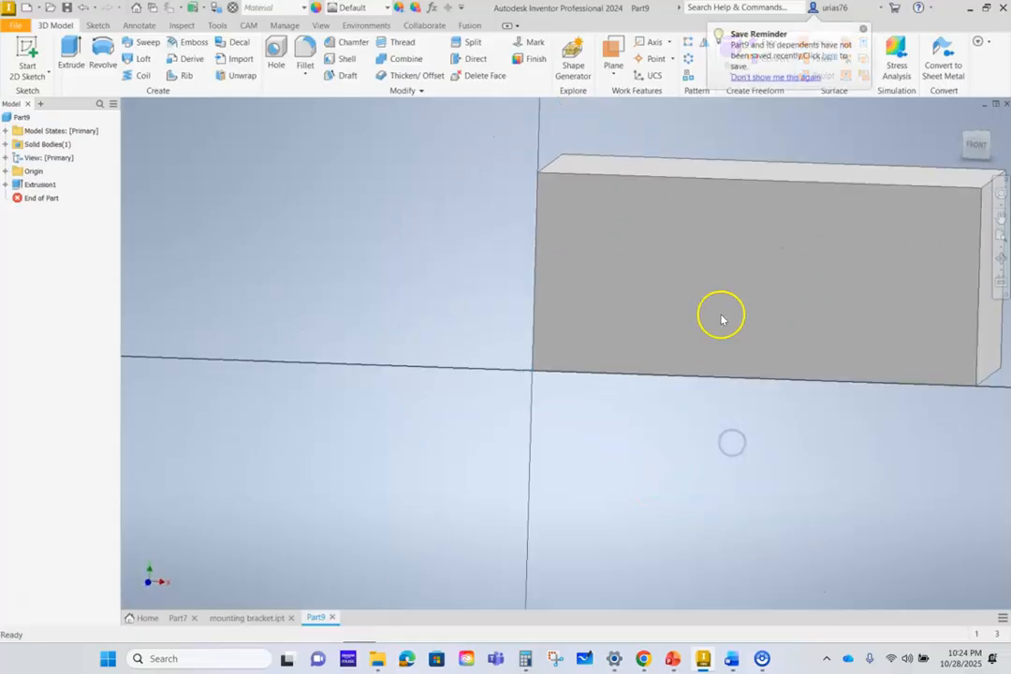
mouse_move(736, 291)
middle_mouse_down()
mouse_move(368, 361)
mouse_move(399, 361)
middle_mouse_up()
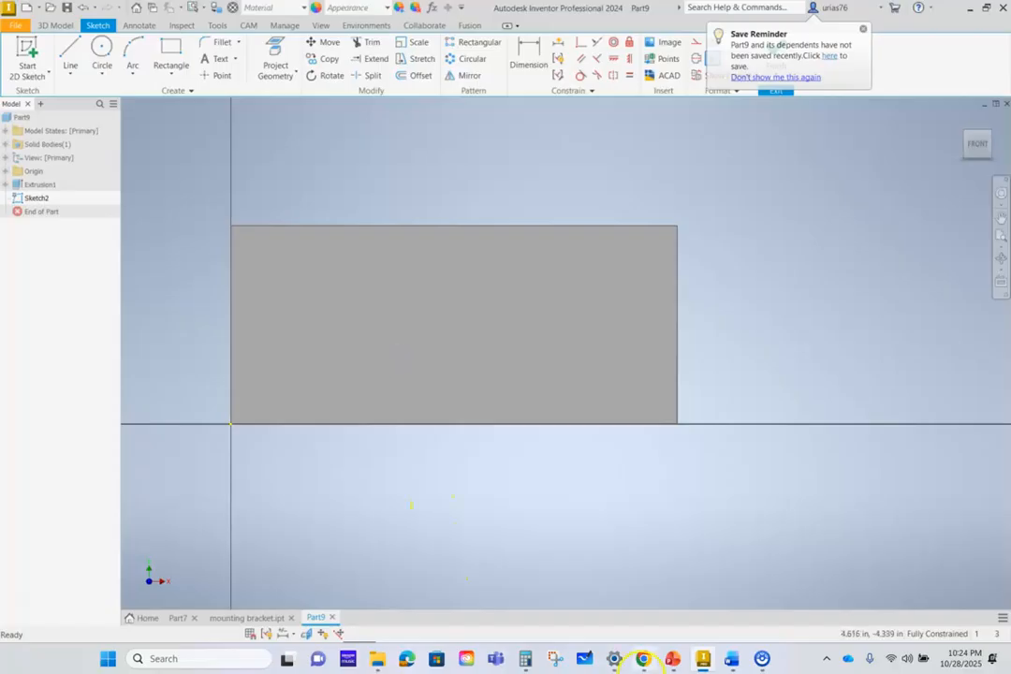
left_click(638, 658)
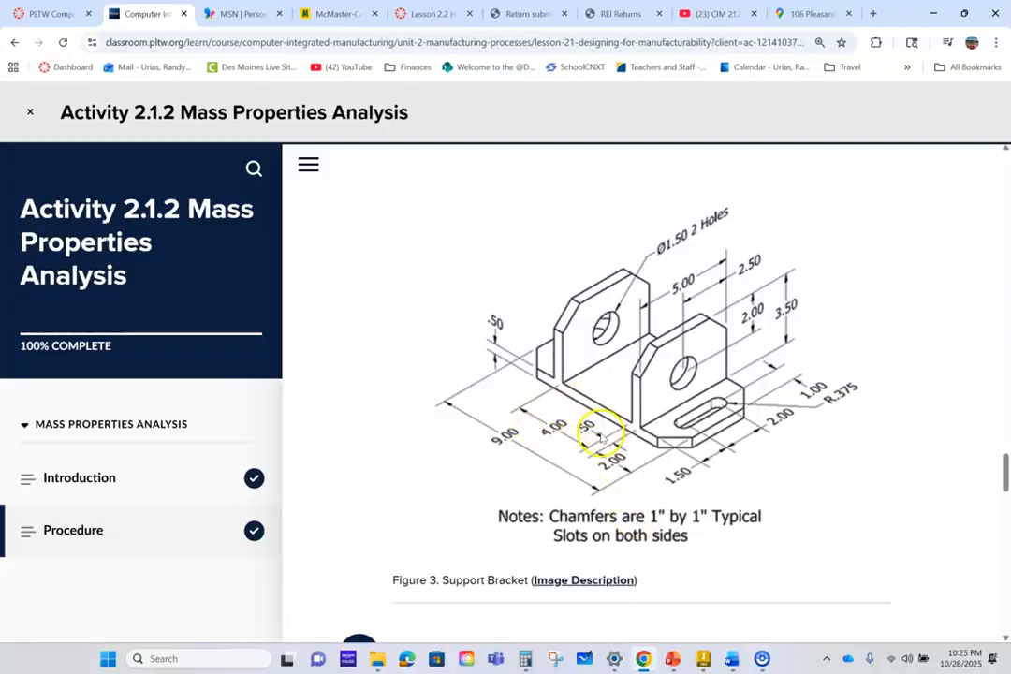
left_click(703, 658)
- Draw a rectangle about 1.7 in wide at the face's upper-left corner and one about 1.1 by 1.8 in at its upper-right corner
left_click(171, 56)
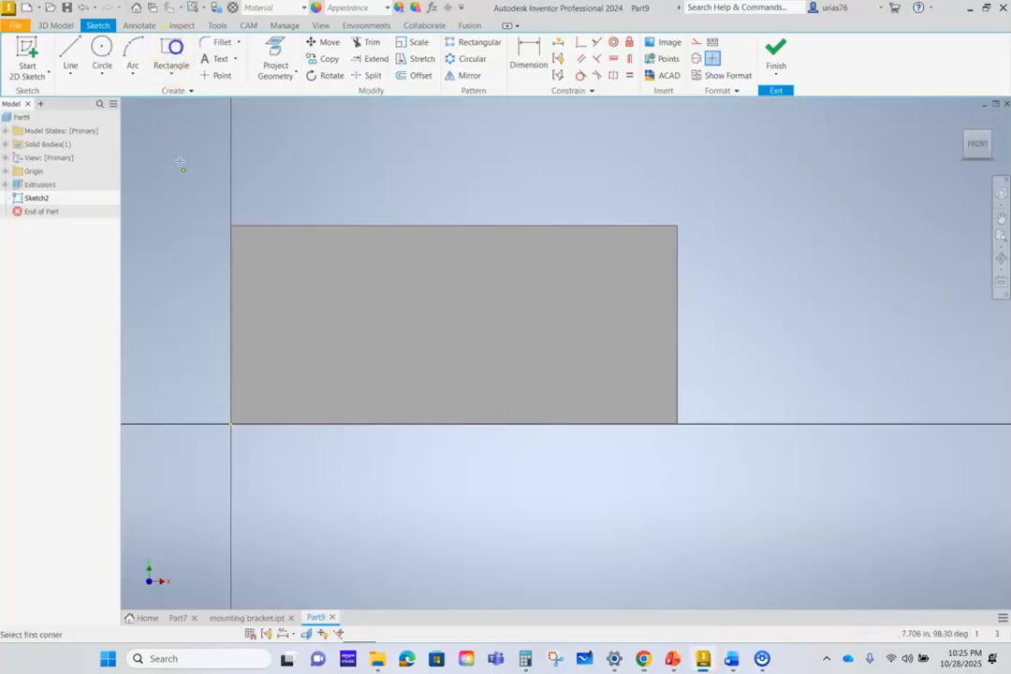
left_click(230, 226)
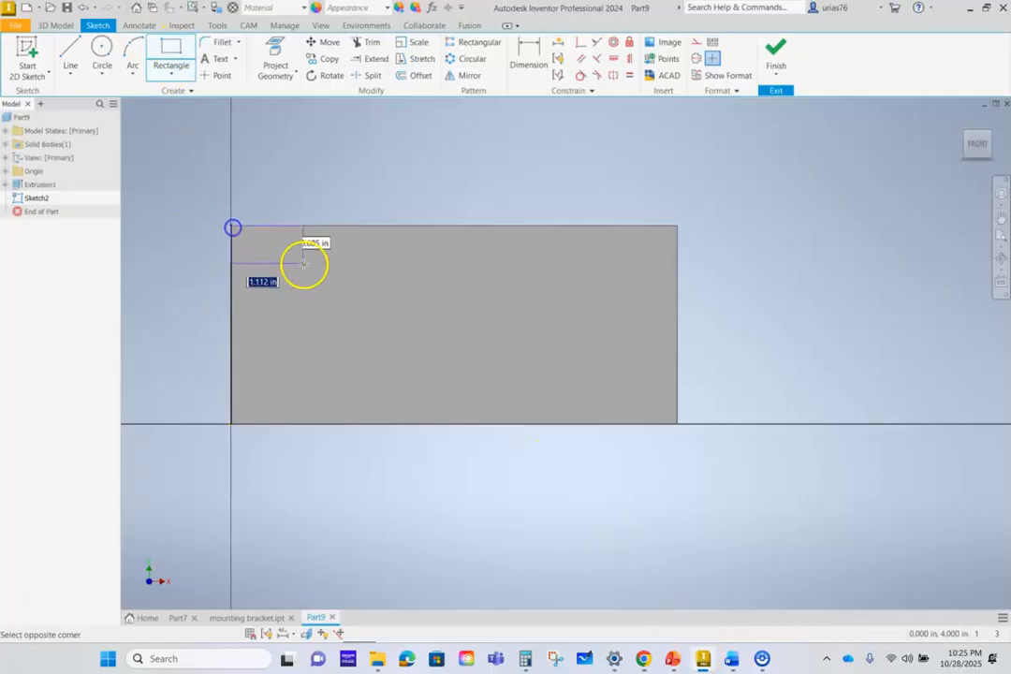
left_click(317, 398)
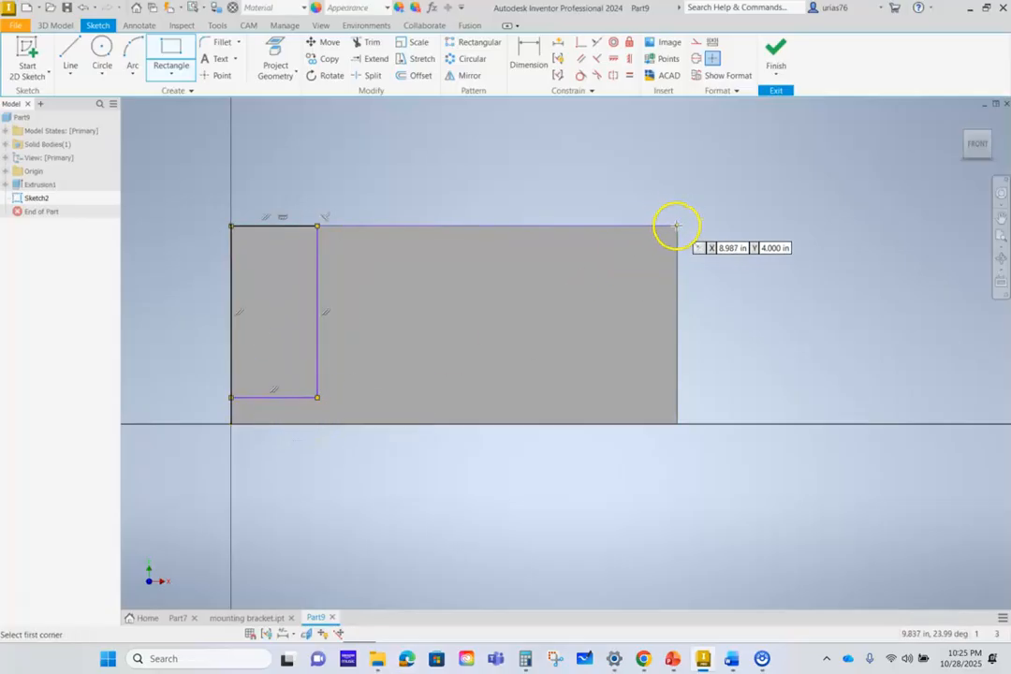
scroll(678, 226, "down", 3)
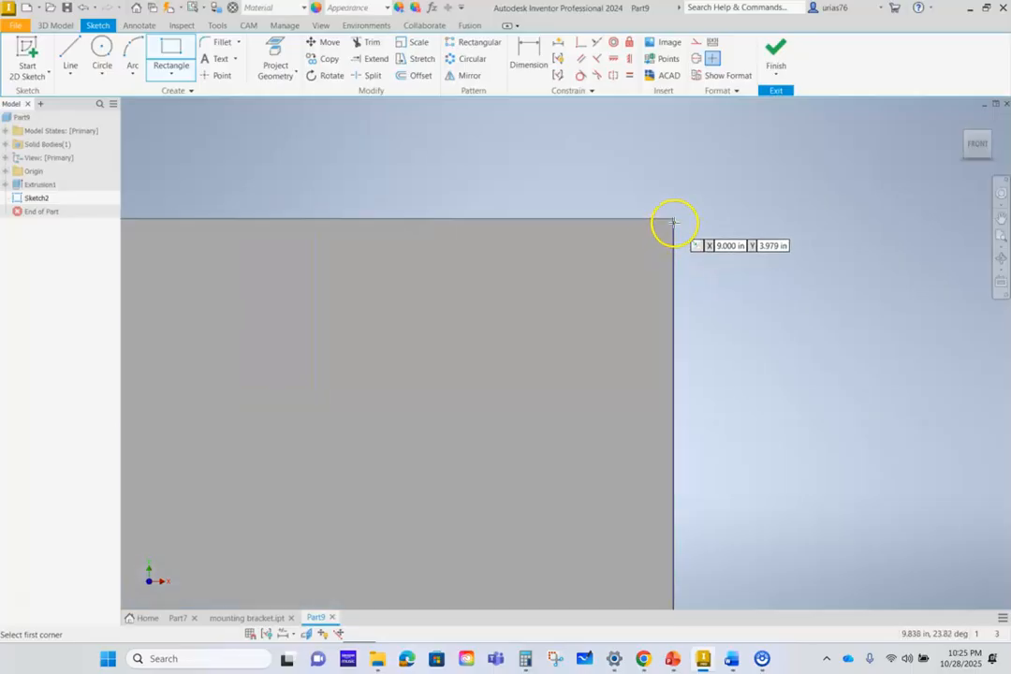
left_click(674, 220)
left_click(477, 545)
scroll(595, 378, "up", 4)
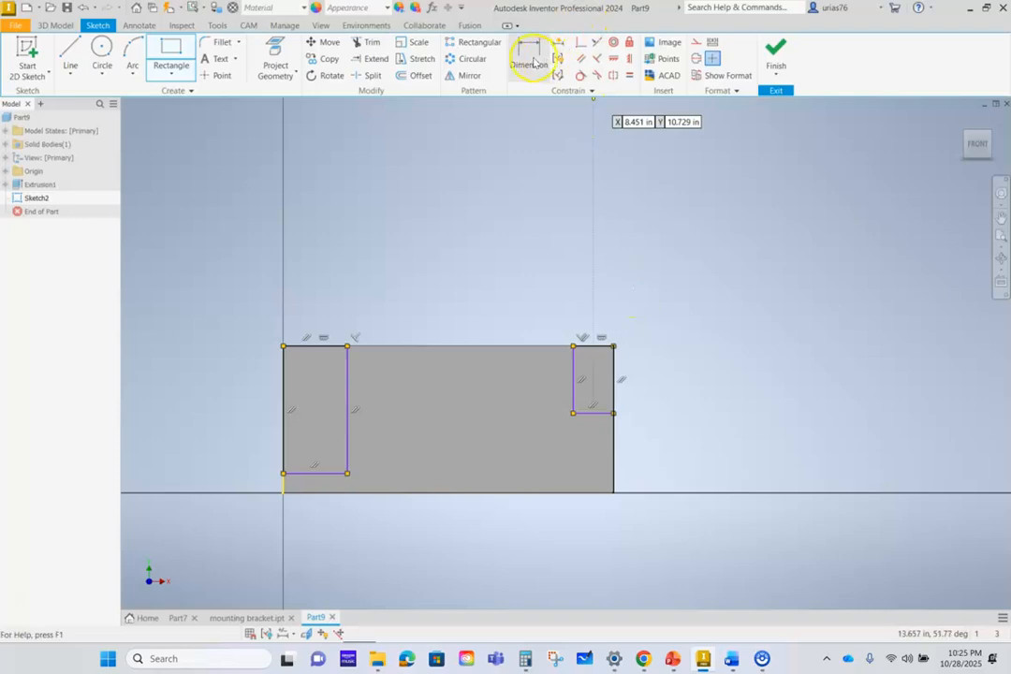
- Dimension the heights of both corner rectangles at 3.5 in
left_click(530, 58)
left_click(575, 400)
left_click(699, 384)
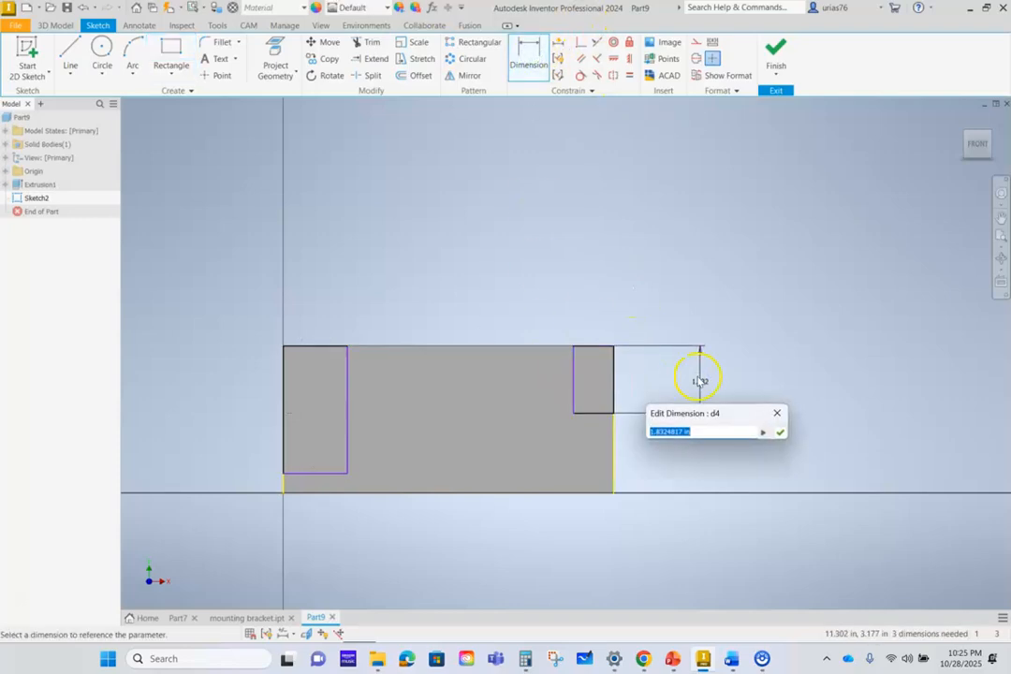
key("Return")
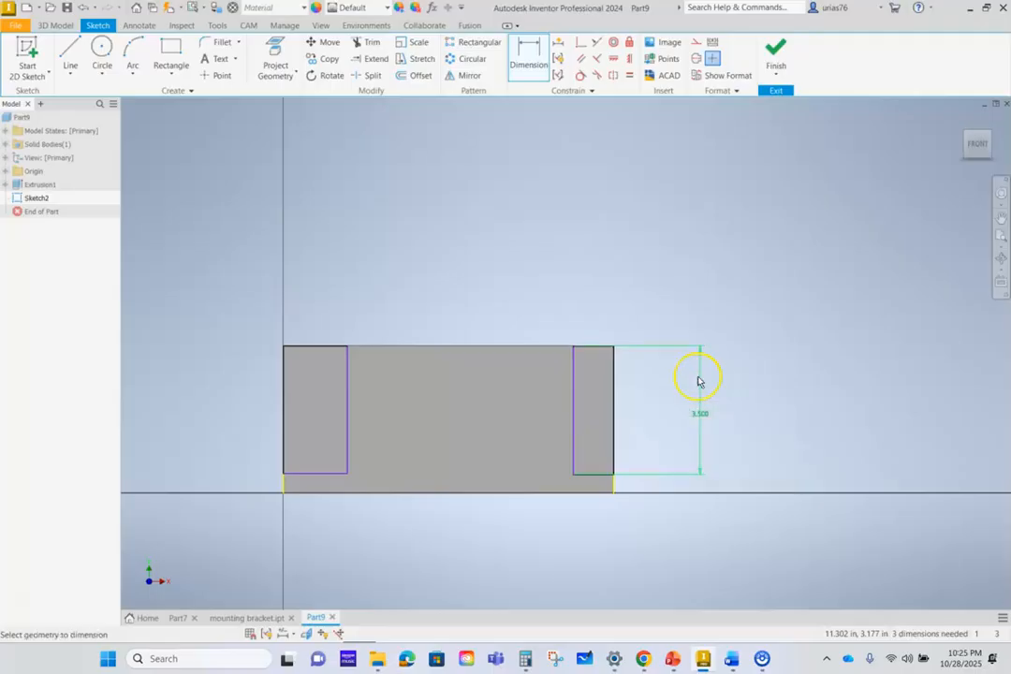
left_click(346, 427)
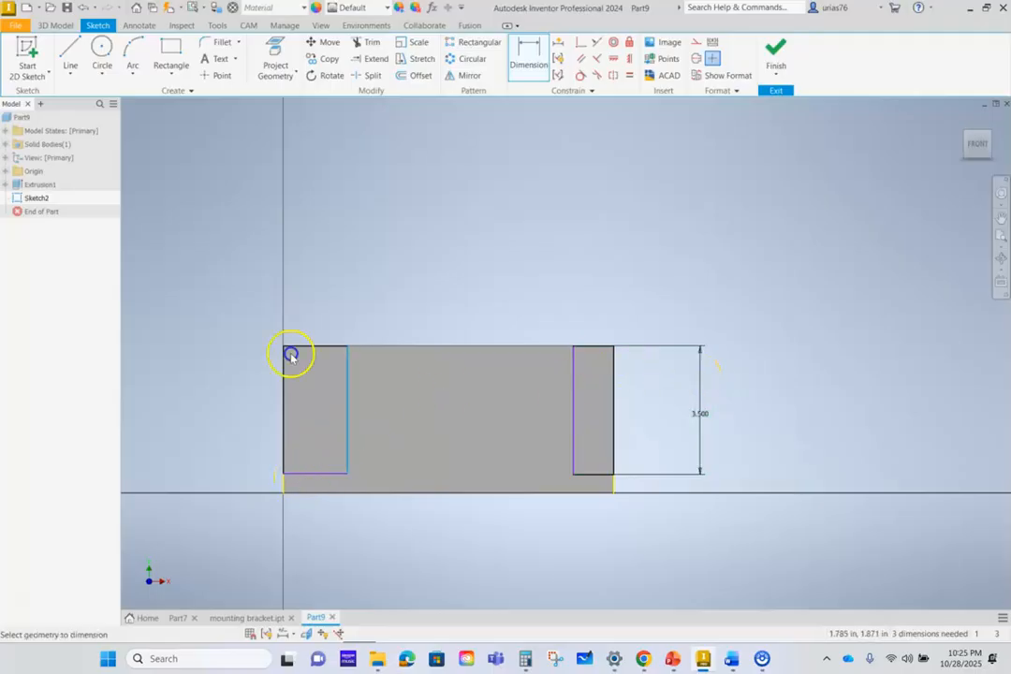
left_click(215, 406)
type("3.5")
key("Return")
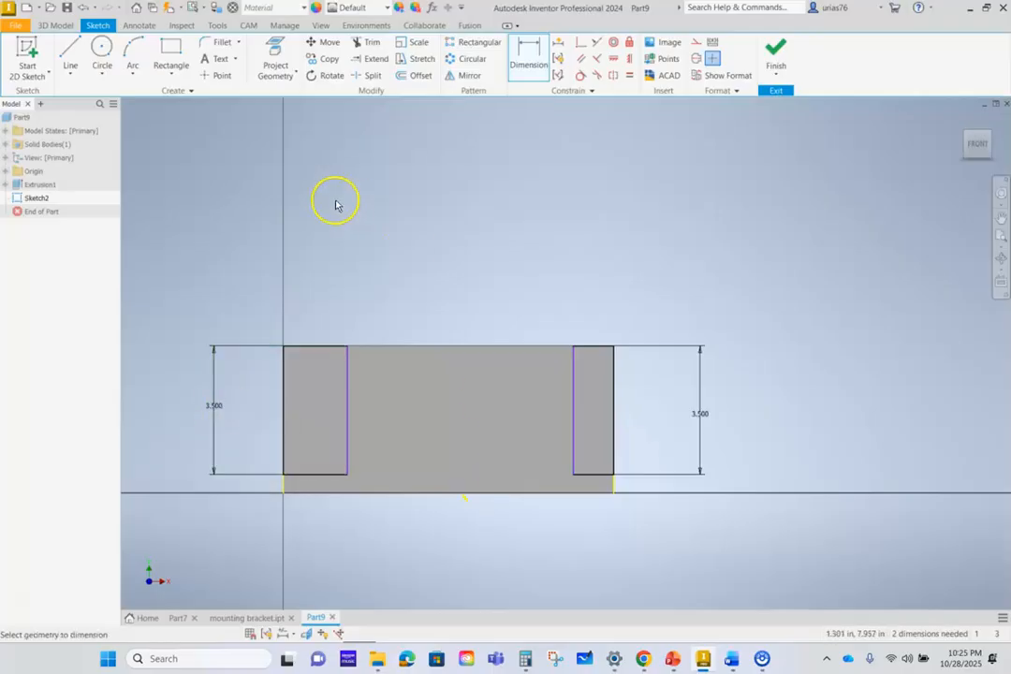
- Dimension the widths of both corner rectangles at 2 in
left_click(298, 345)
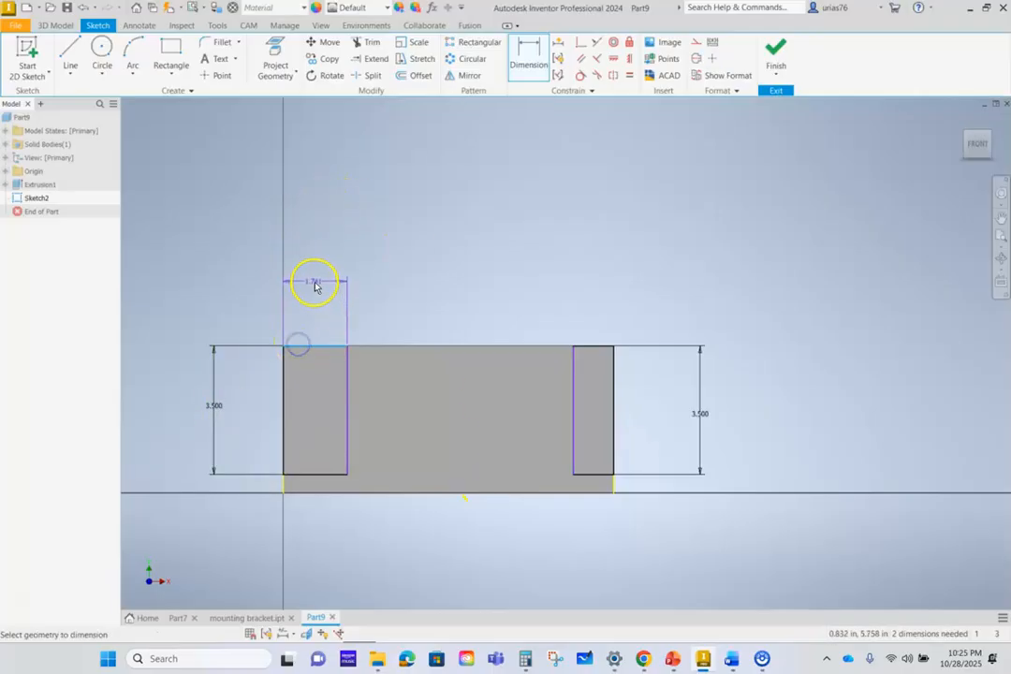
left_click(316, 283)
key("Return")
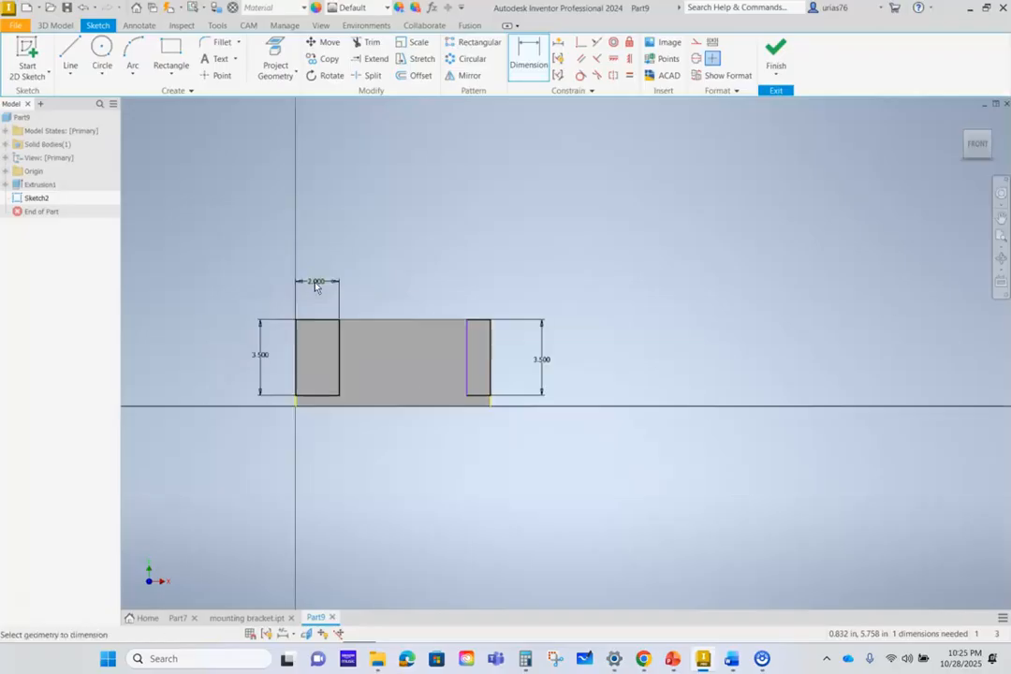
scroll(476, 323, "up", 6)
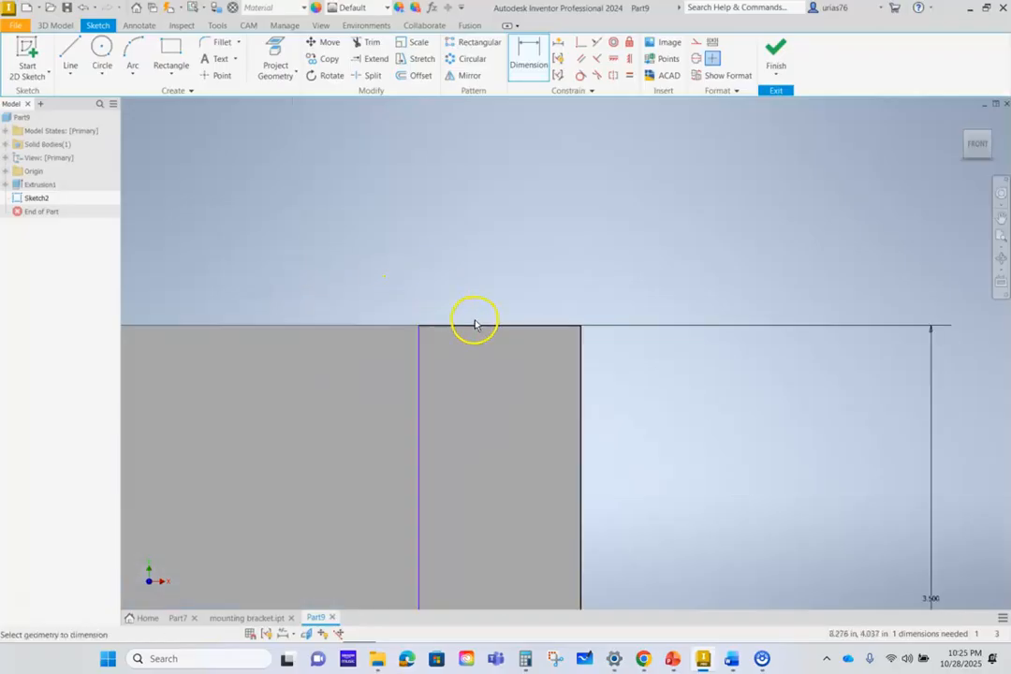
left_click(477, 328)
left_click(501, 238)
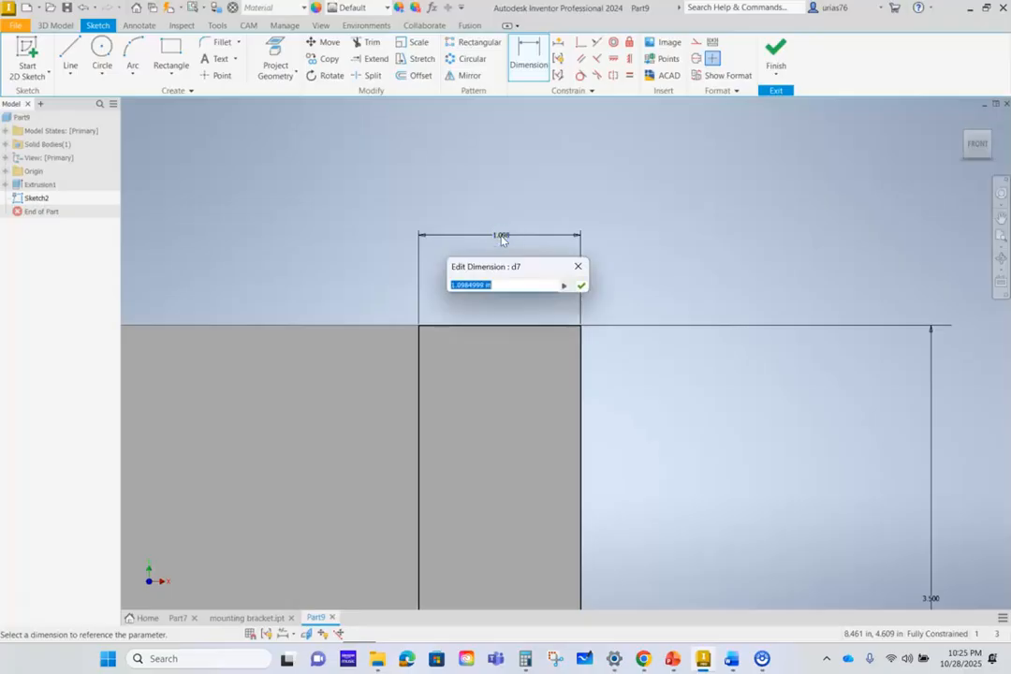
type("2")
key("Return")
scroll(501, 242, "down", 5)
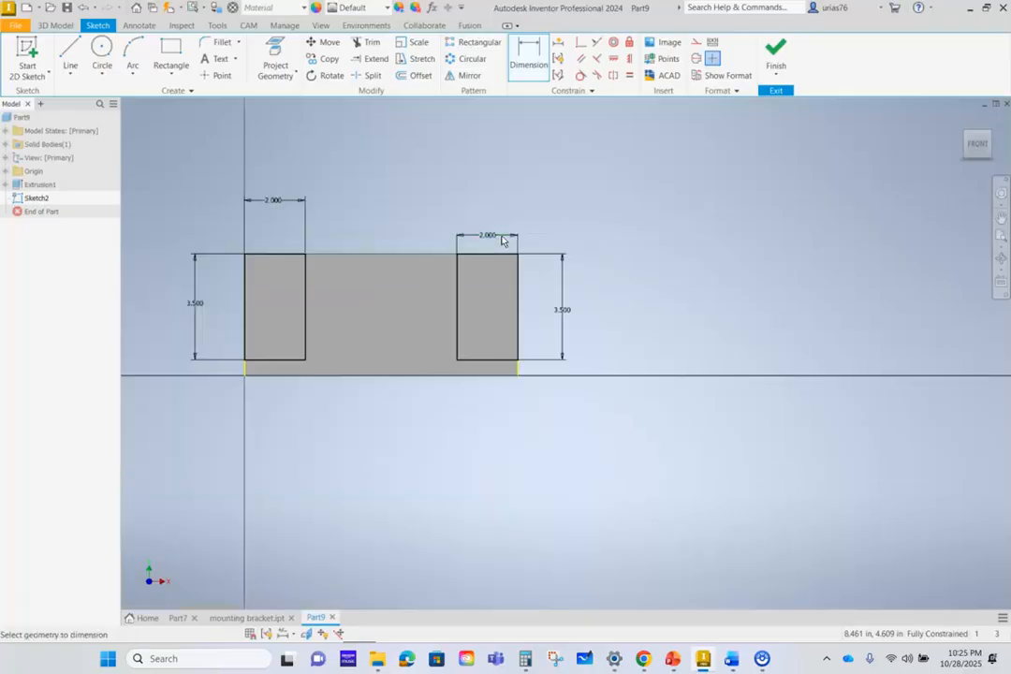
- Draw a rectangle about 3.6 in wide and 3.5 in high between the corner rectangles, starting on the face's upper edge
left_click(164, 52)
left_click(326, 254)
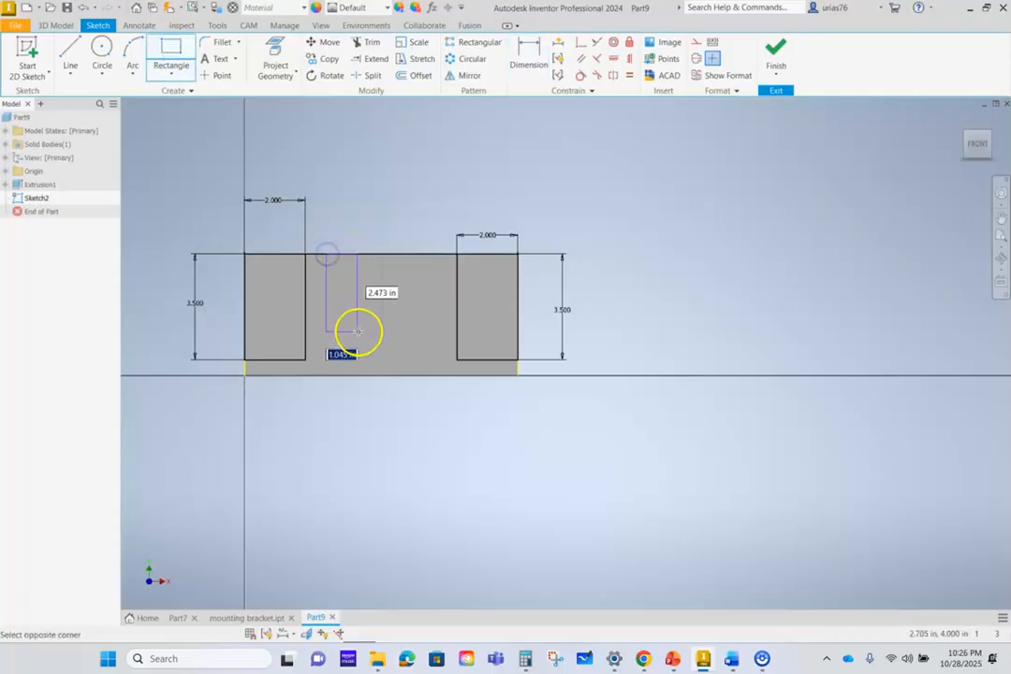
left_click(436, 360)
- Try a 4 in width dimension on the middle rectangle and undo it
left_click(527, 52)
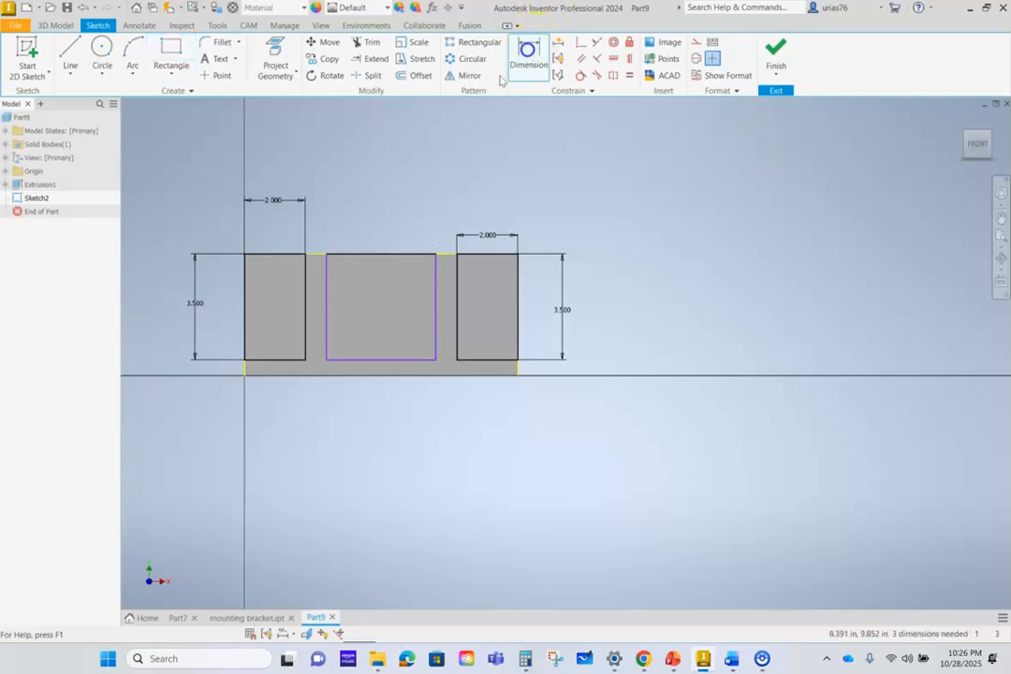
left_click(354, 359)
left_click(378, 208)
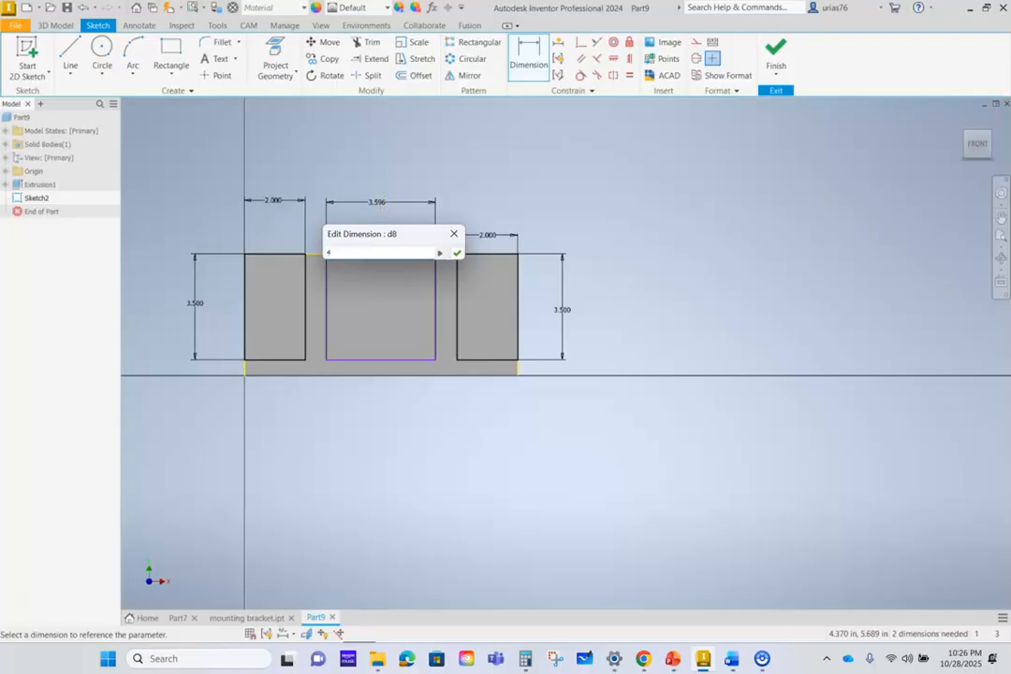
key("Return")
scroll(378, 208, "down", 3)
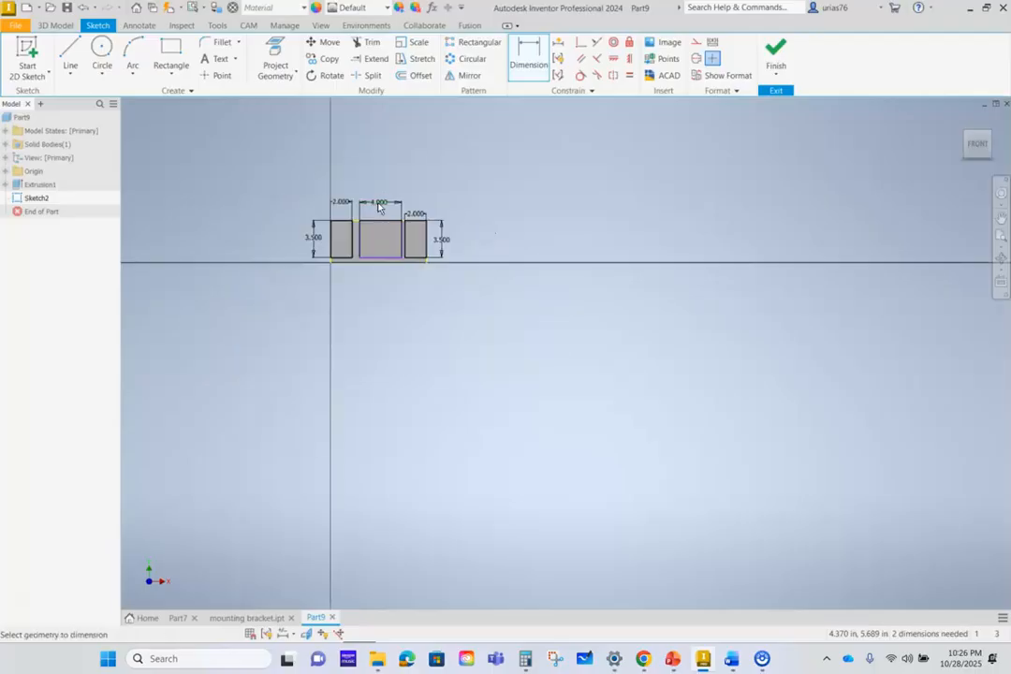
scroll(379, 208, "up", 6)
scroll(378, 211, "down", 3)
scroll(378, 211, "up", 2)
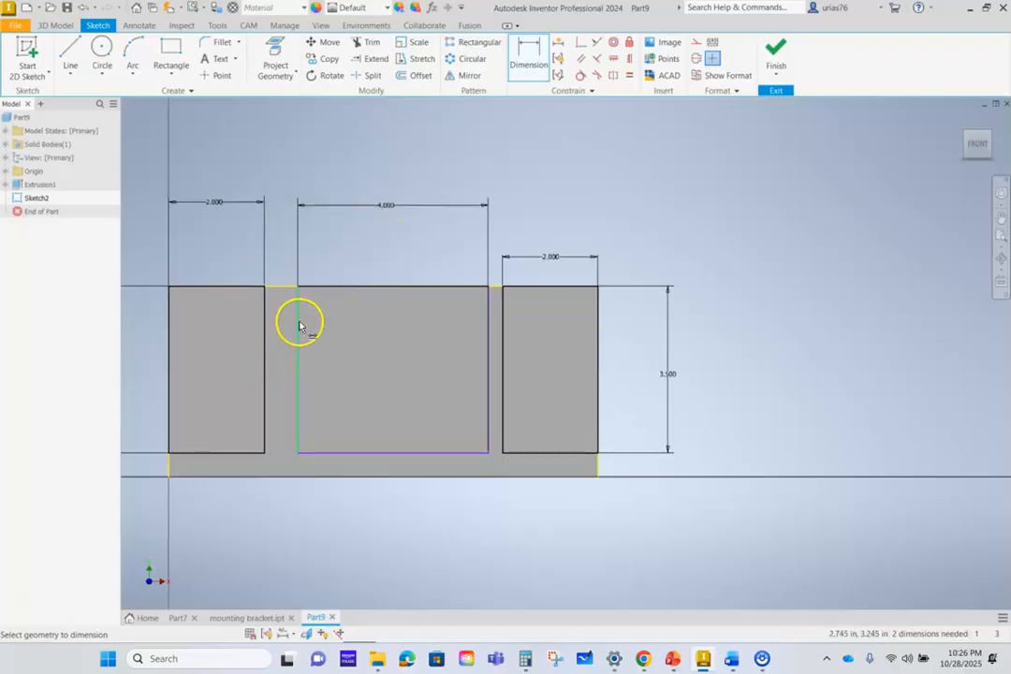
key("ctrl+z")
key("ctrl+z")
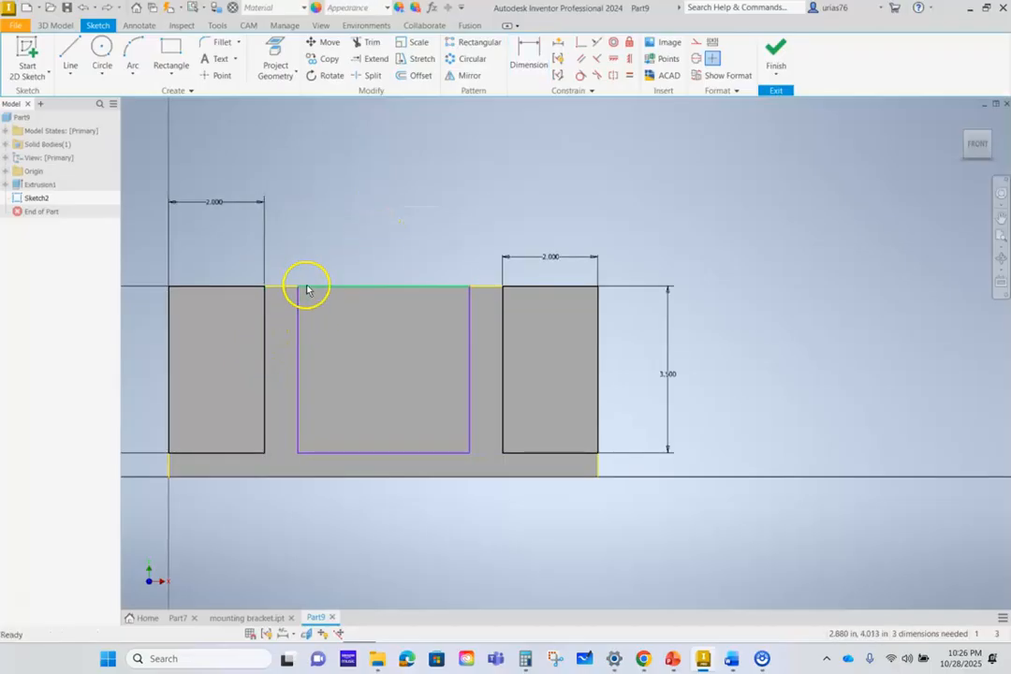
- Dimension the gaps between the middle rectangle and both corner rectangles at 0.5 in each
left_click(529, 51)
left_click(262, 335)
left_click(294, 363)
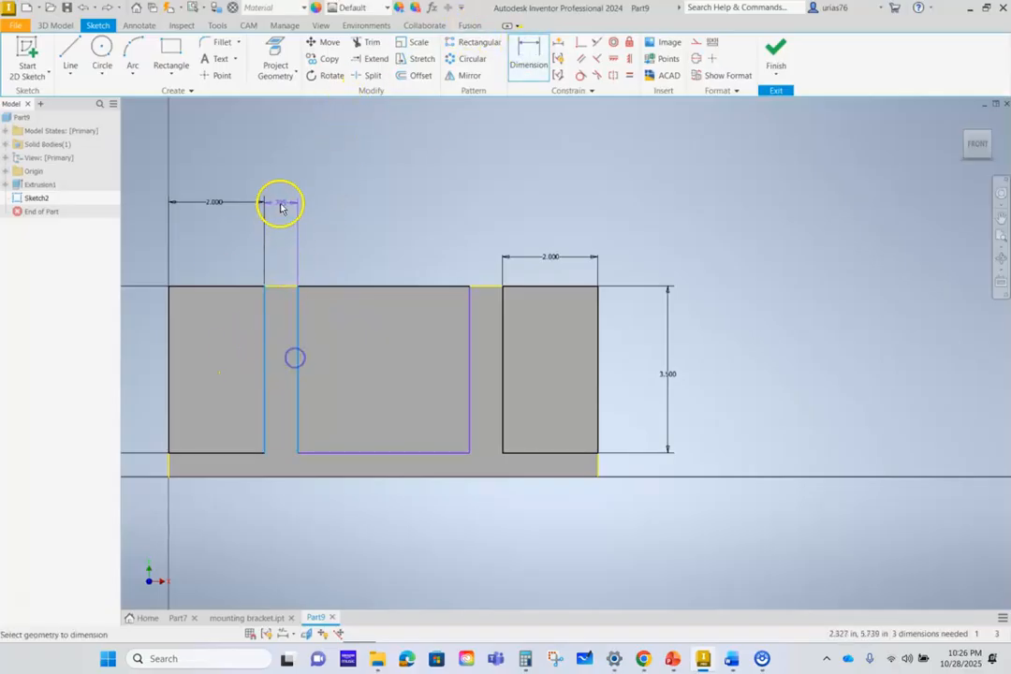
left_click(281, 216)
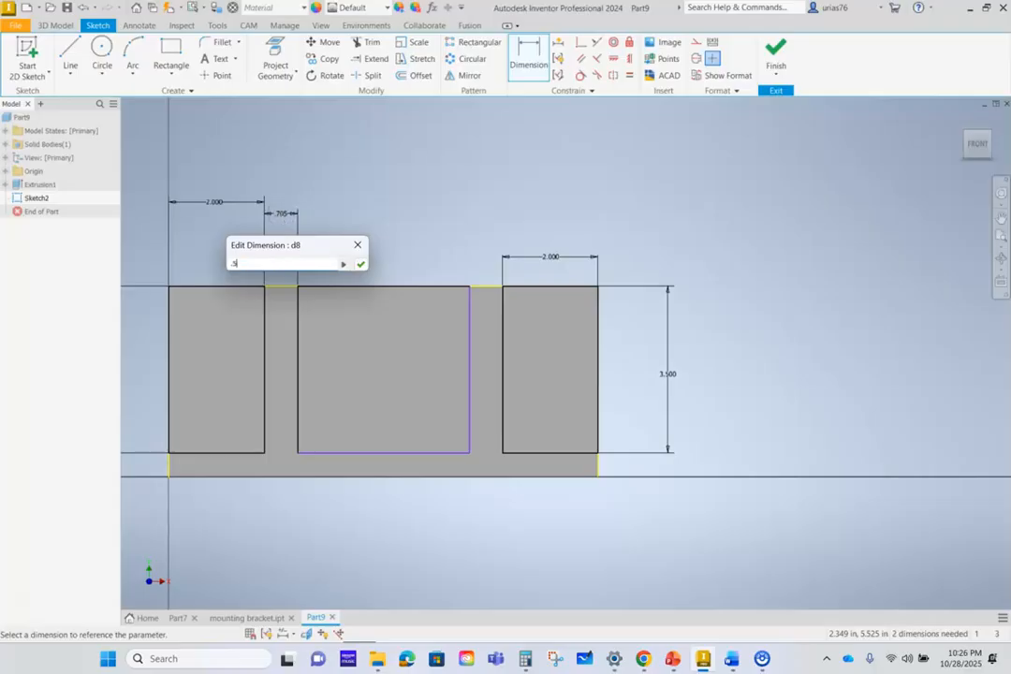
key("Return")
left_click(458, 353)
left_click(501, 354)
left_click(489, 227)
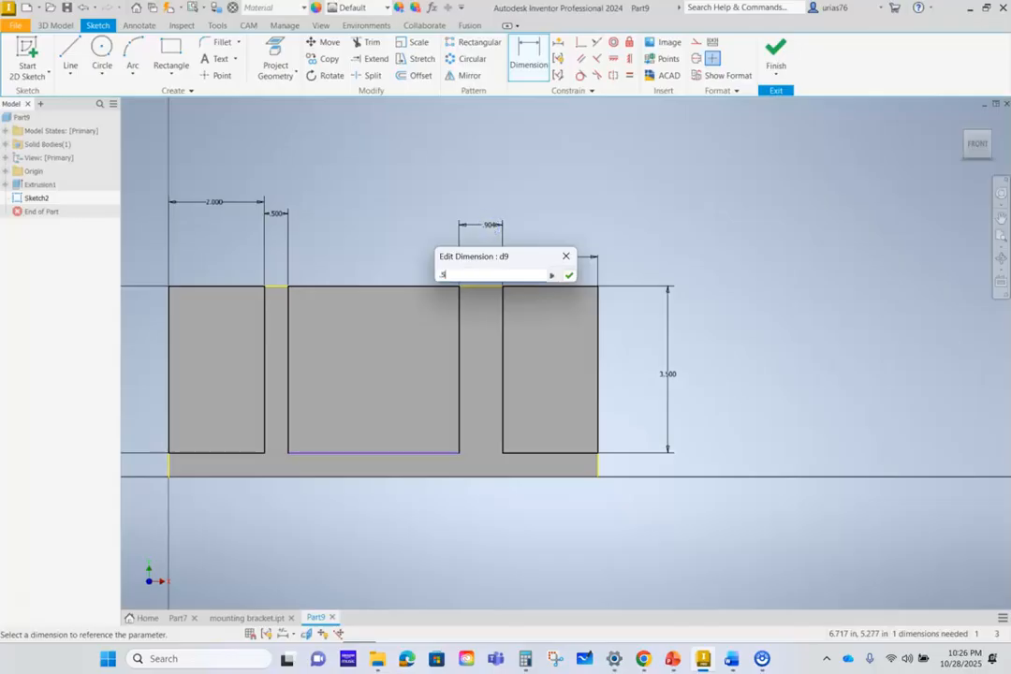
key("Return")
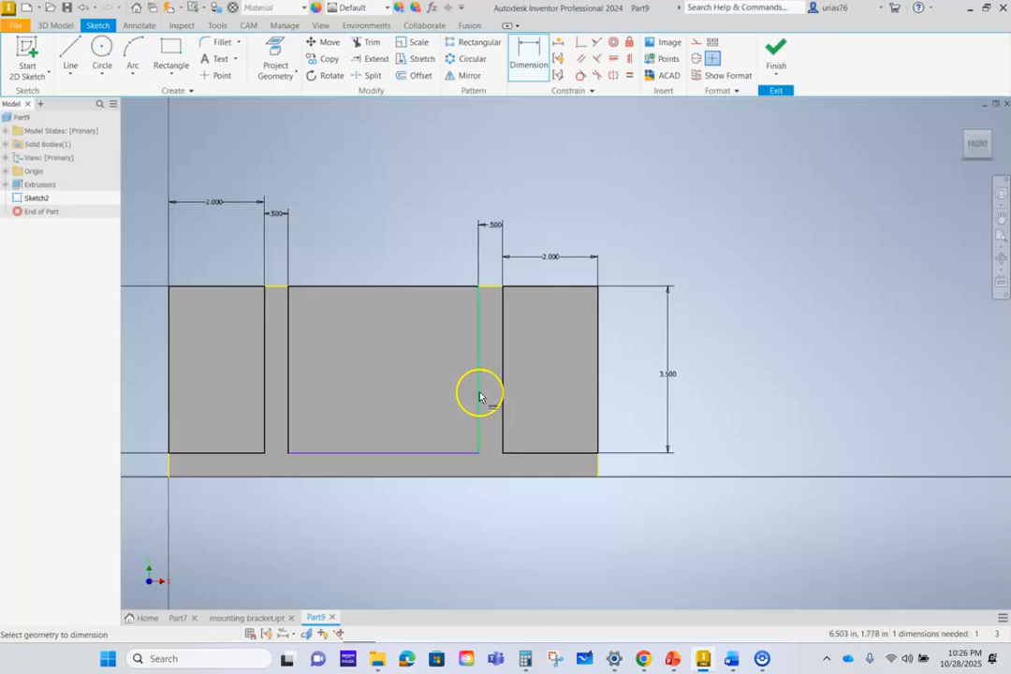
- Dimension the middle rectangle's height at 3.5 in and finish the sketch
left_click(375, 378)
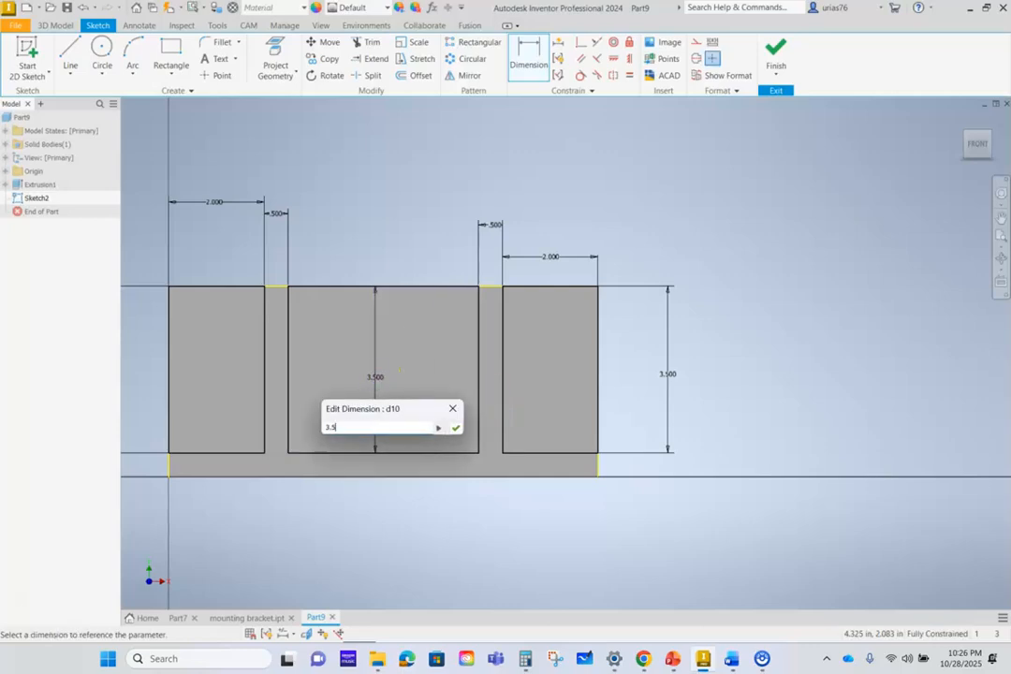
key("Return")
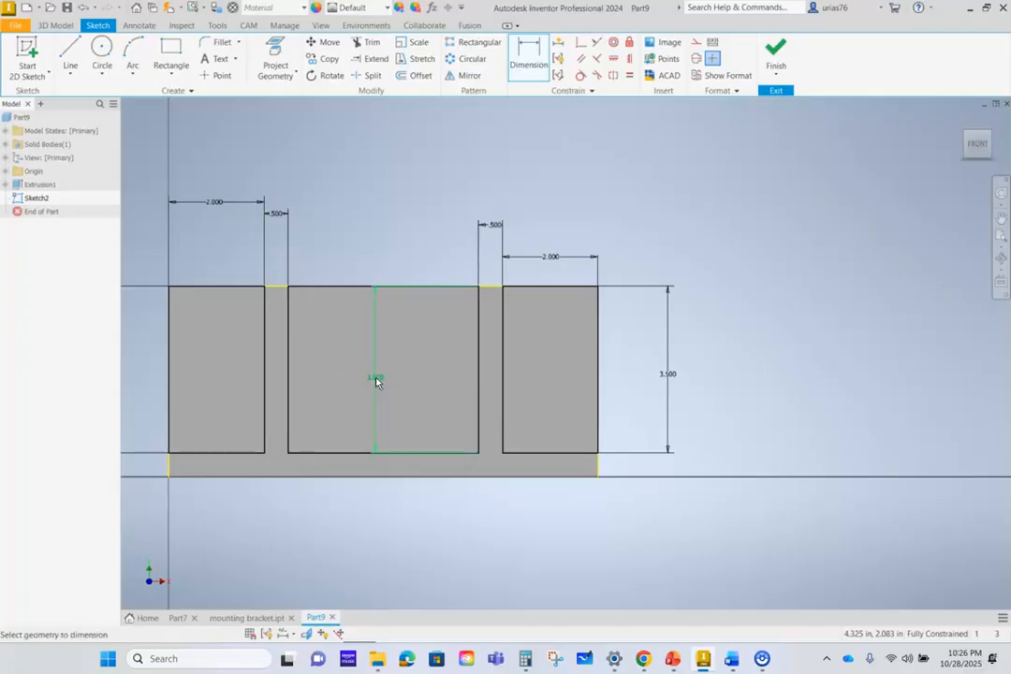
scroll(670, 535, "down", 2)
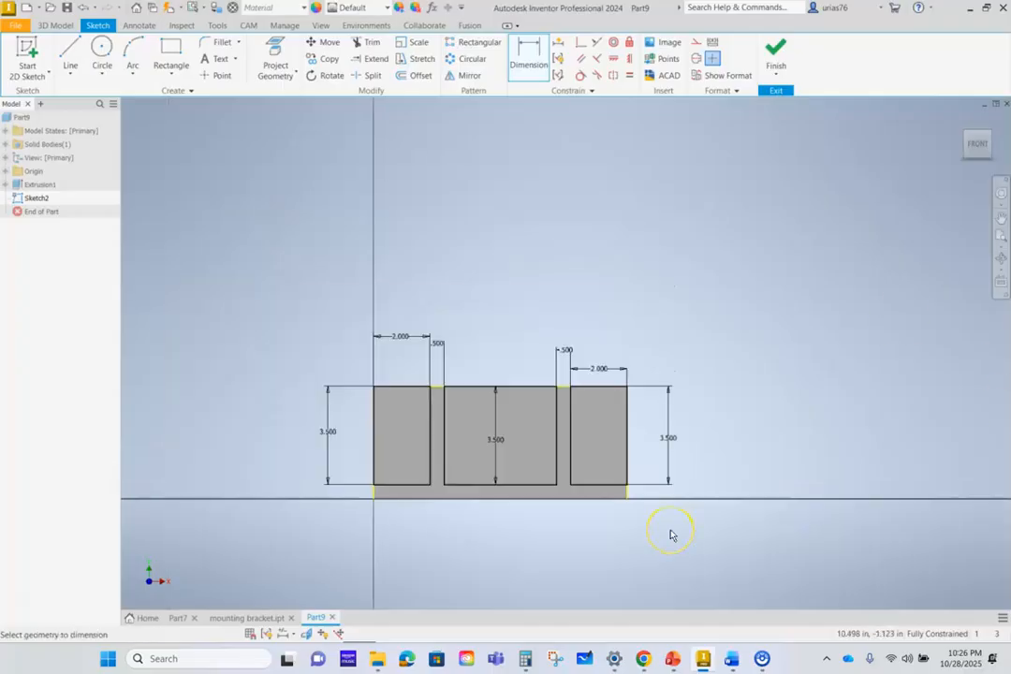
left_click(776, 49)
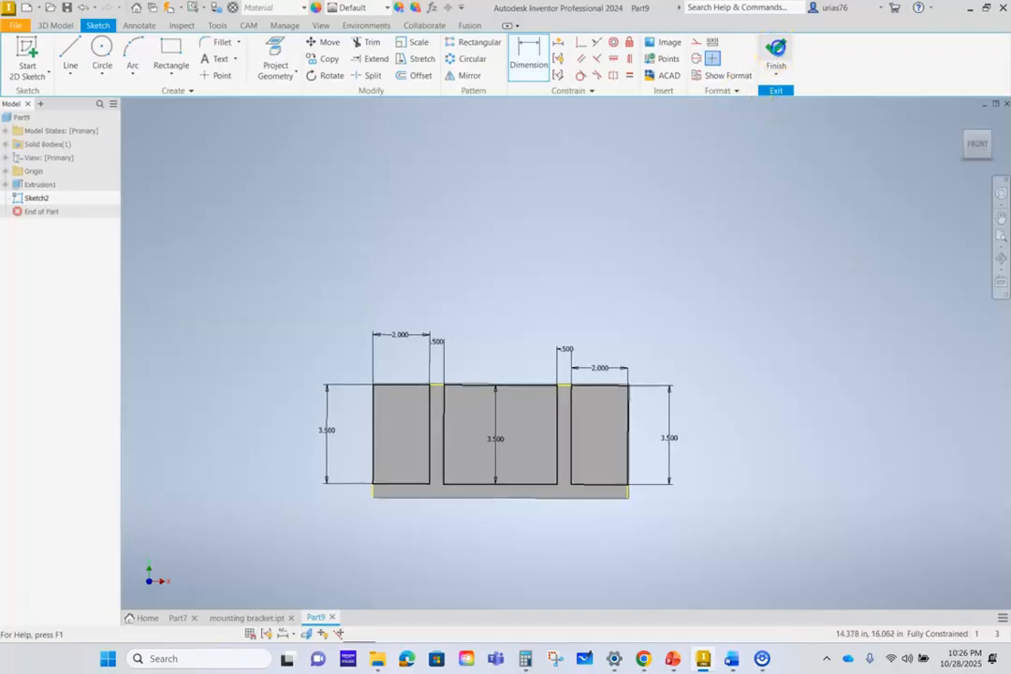
- Extrude the three rectangles 5 in as a cut through the block, leaving the base and two uprights
left_click(66, 53)
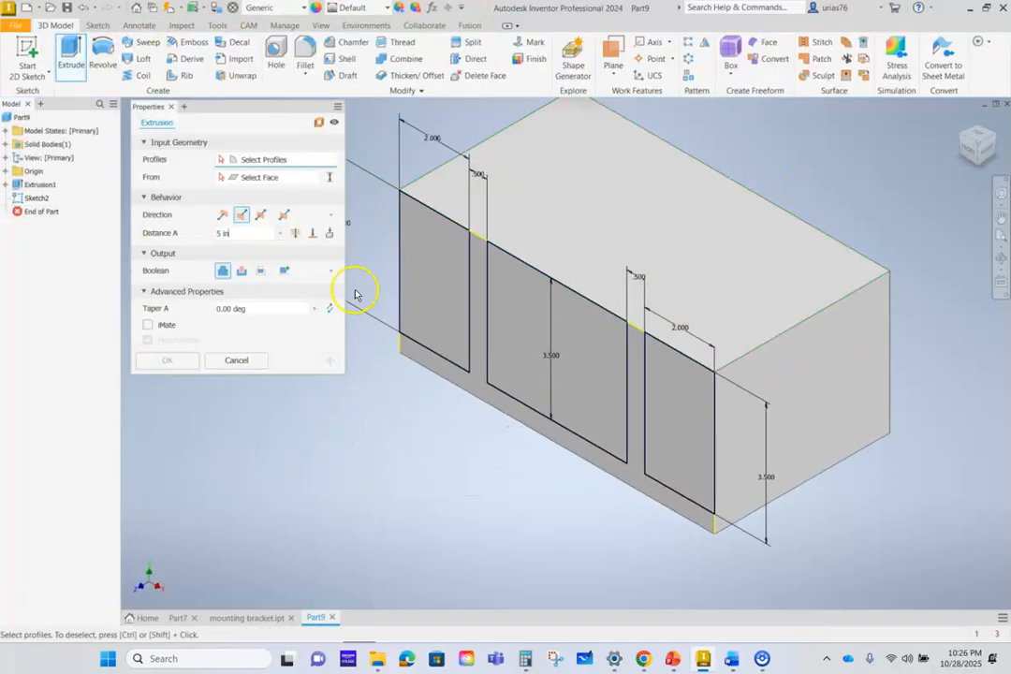
left_click(434, 307)
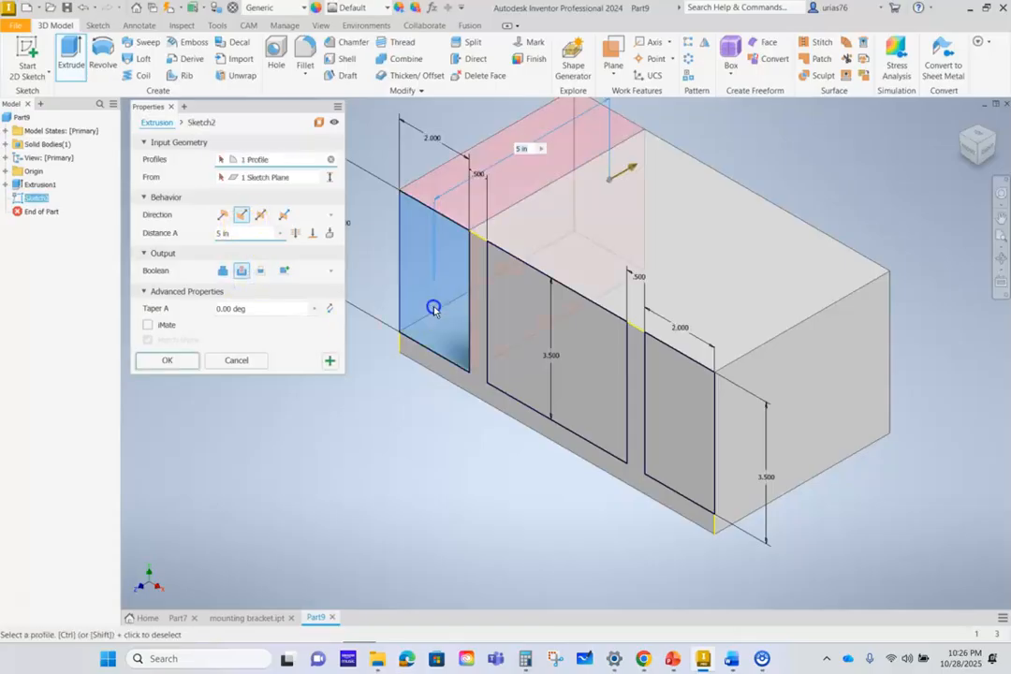
left_click(670, 452)
left_click(167, 363)
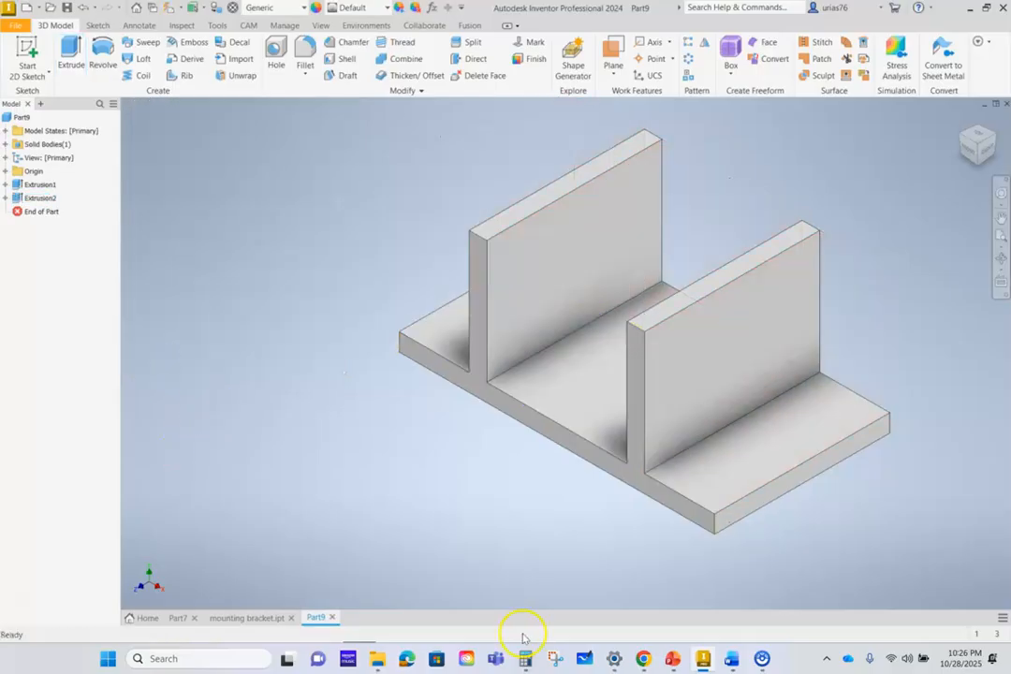
- Check the chamfer size in the Support Bracket drawing and start a 1 in chamfer on the base's two front corner edges
left_click(643, 659)
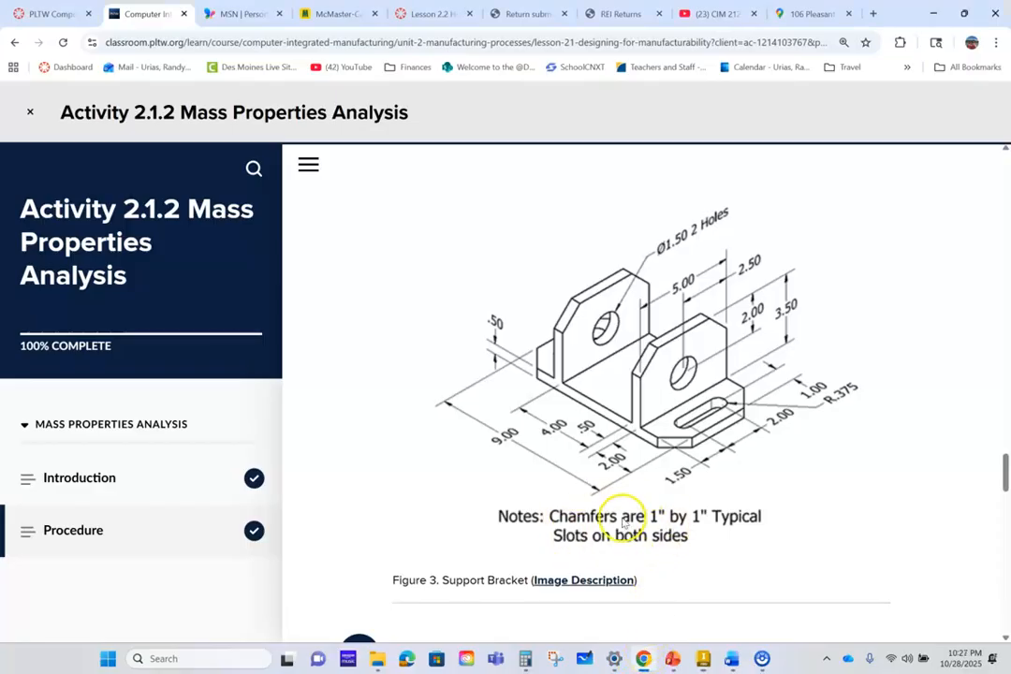
left_click(696, 648)
left_click(343, 43)
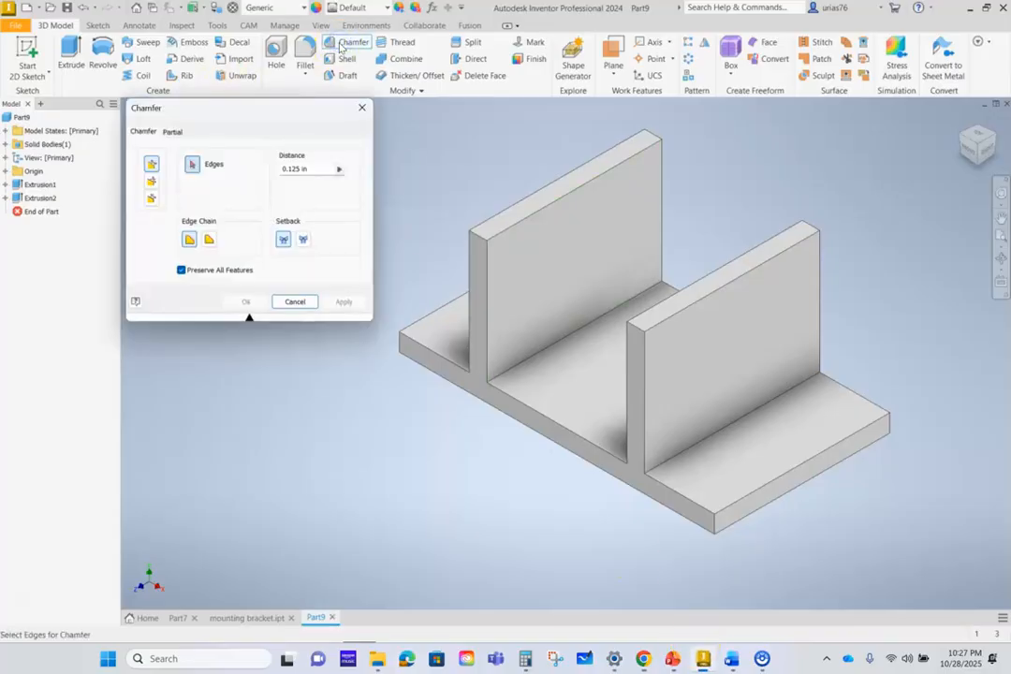
left_click(311, 168)
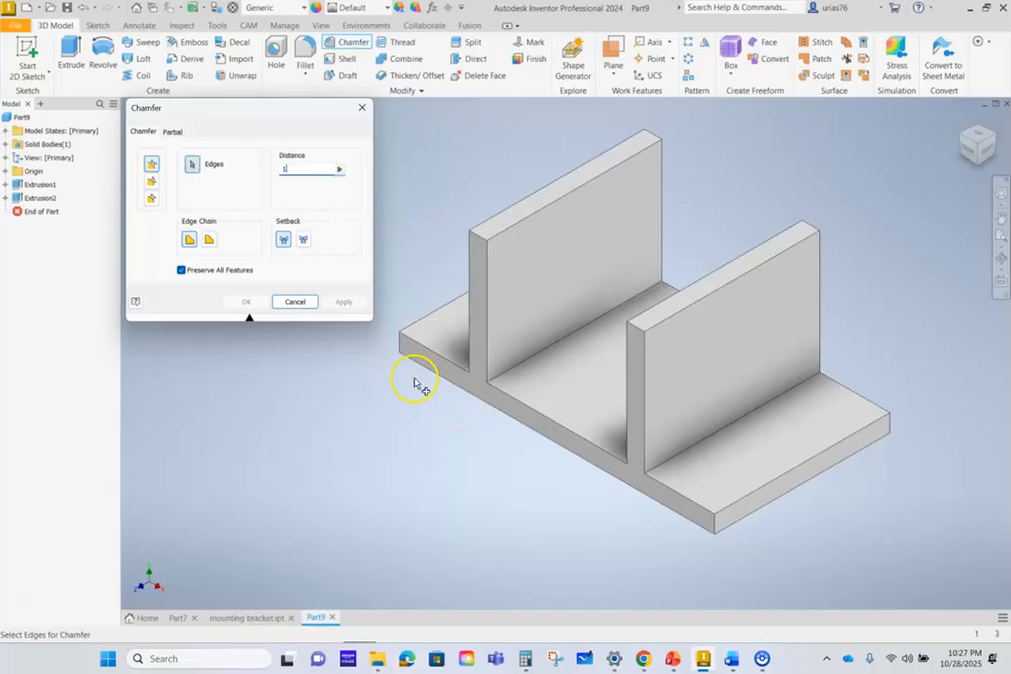
left_click(396, 348)
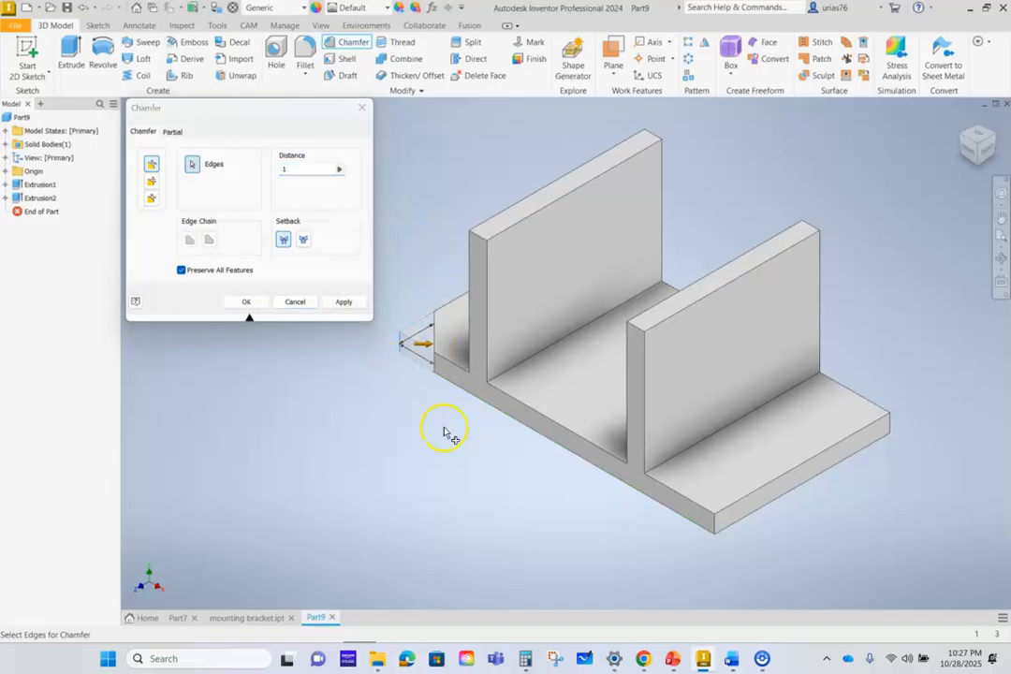
left_click(713, 523)
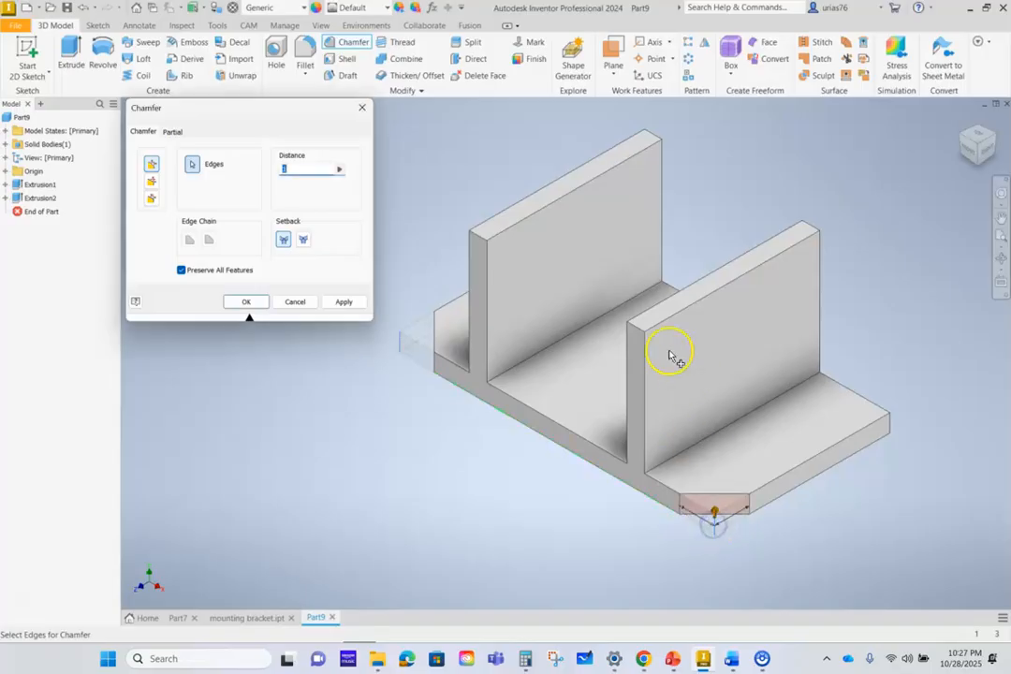
- Add the four upper corner edges of the uprights and the two rear base corner edges to the 1 in chamfer and apply it
left_click(640, 330)
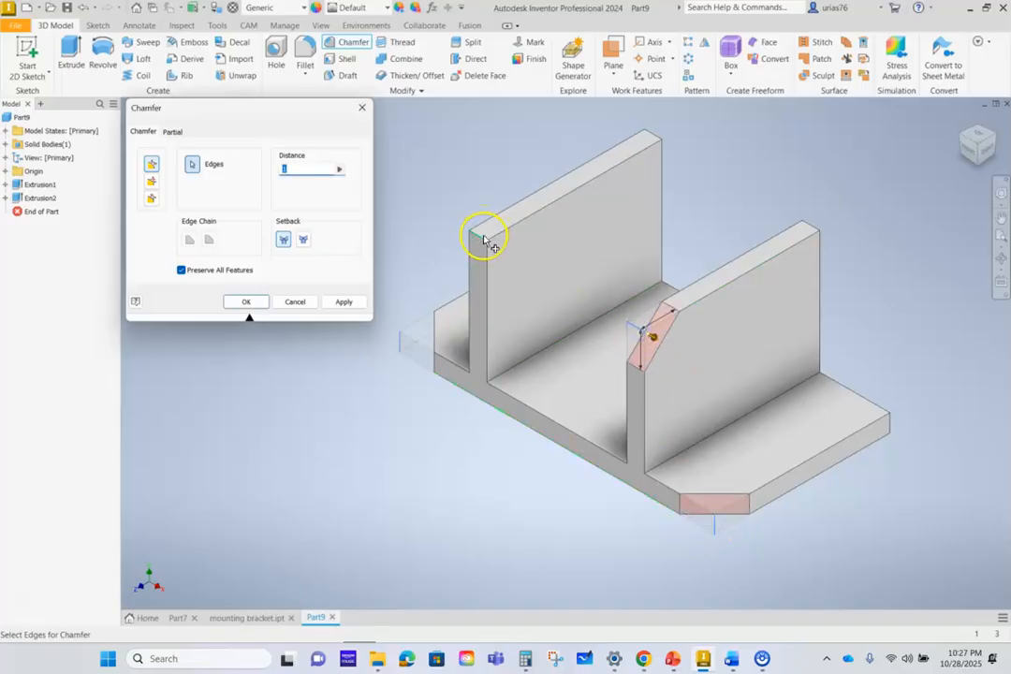
left_click(483, 238)
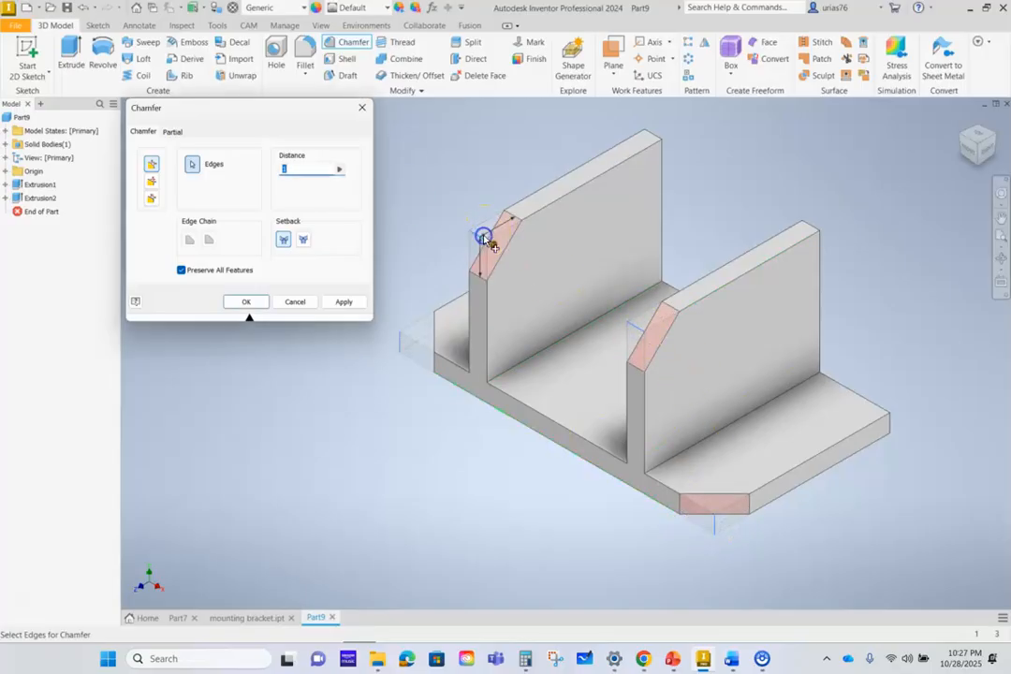
left_click(654, 141)
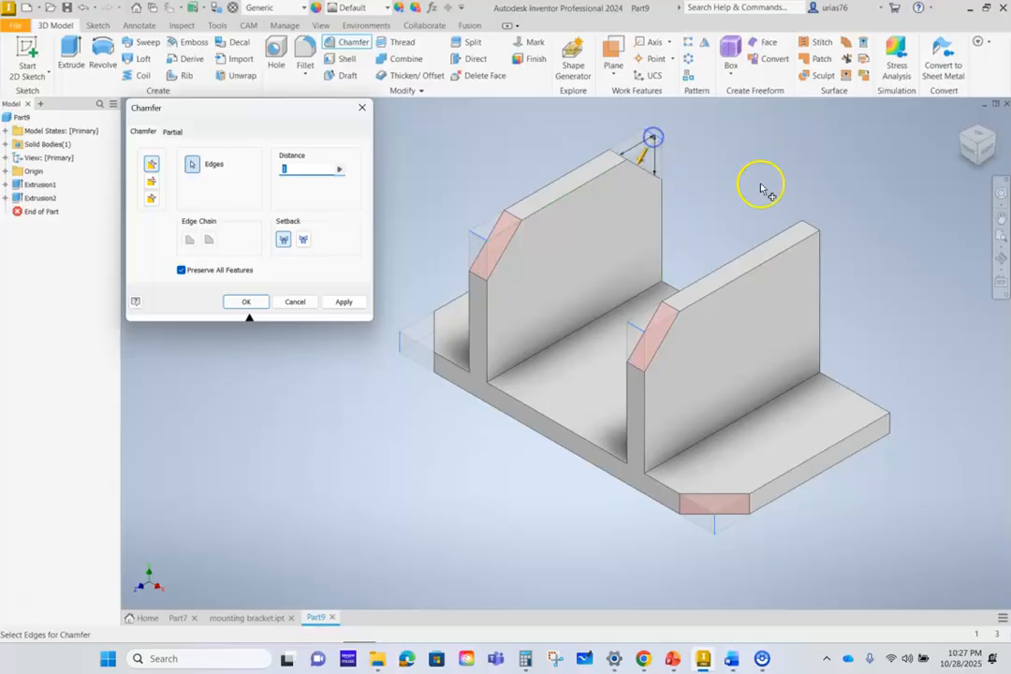
left_click(811, 227)
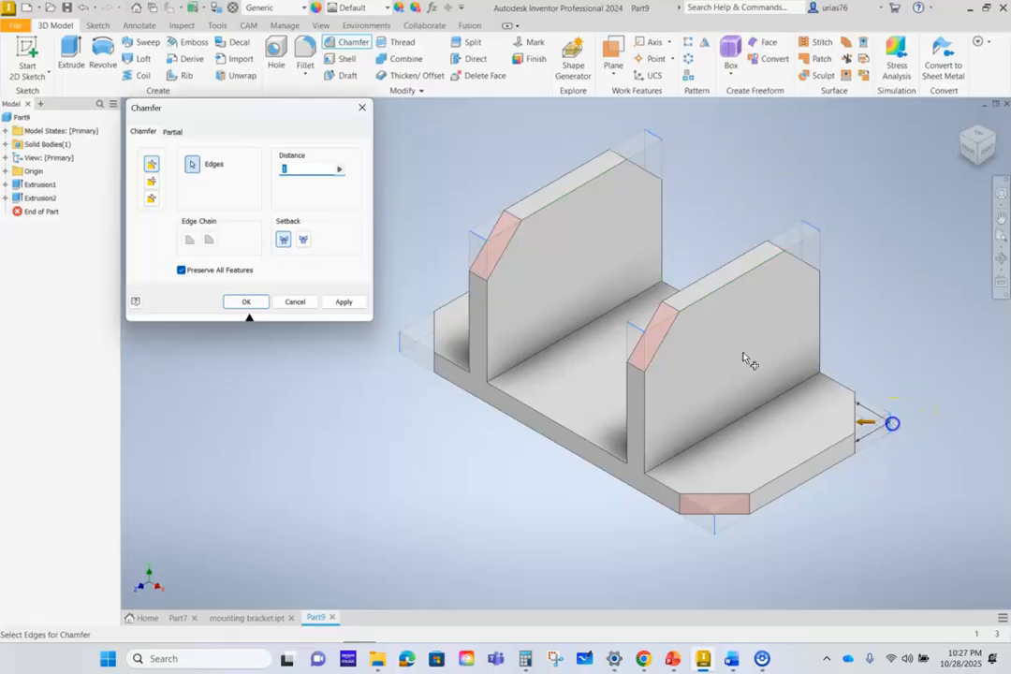
left_click(1000, 137)
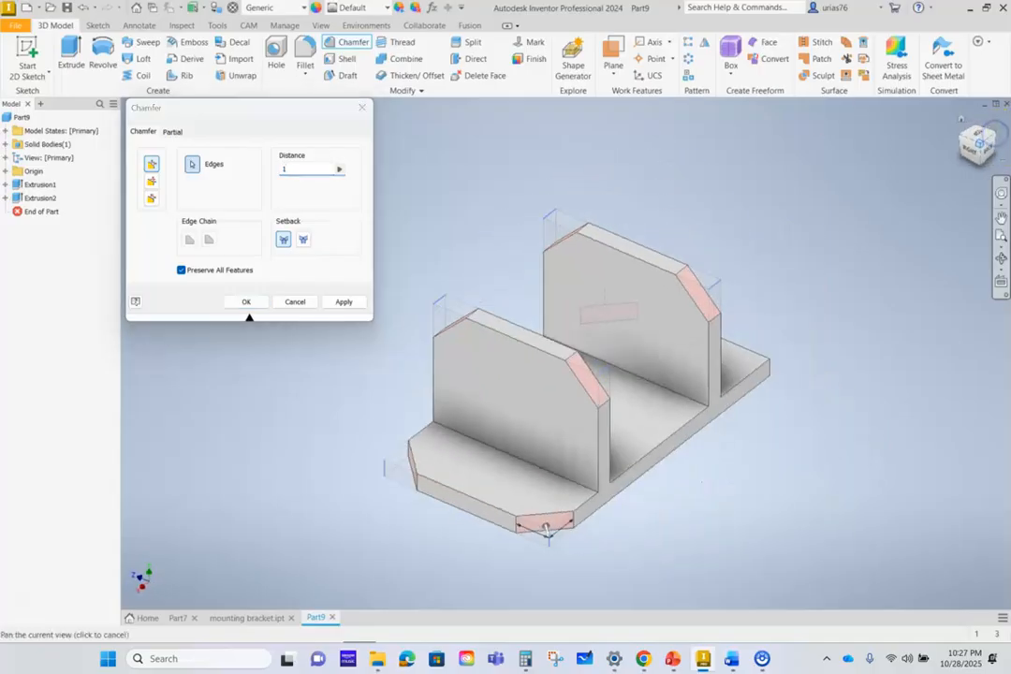
left_click(766, 380)
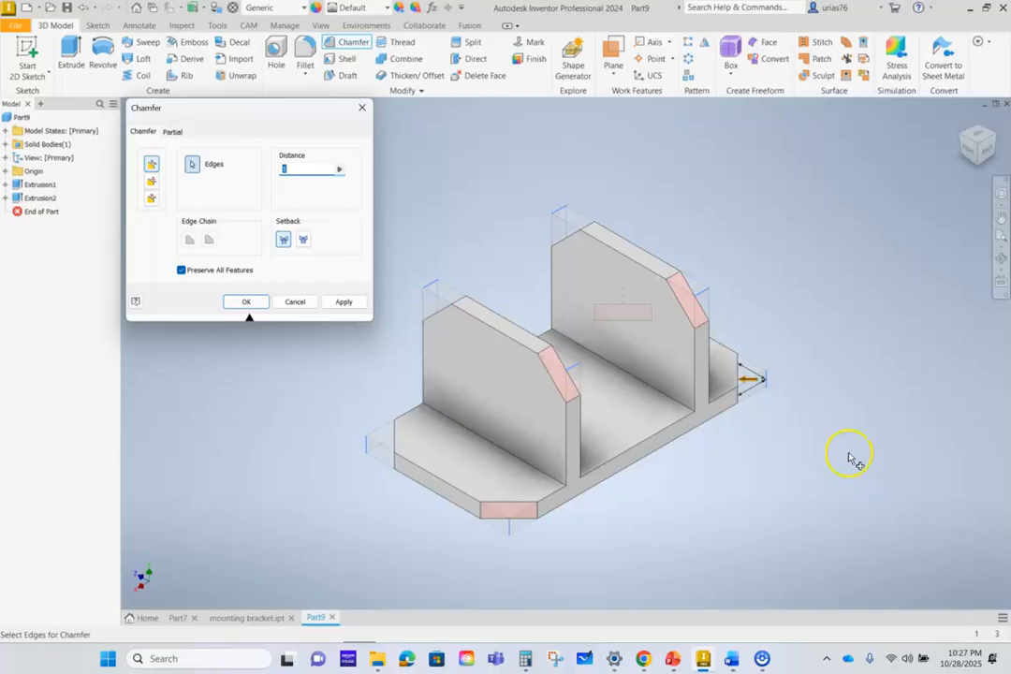
left_click(345, 301)
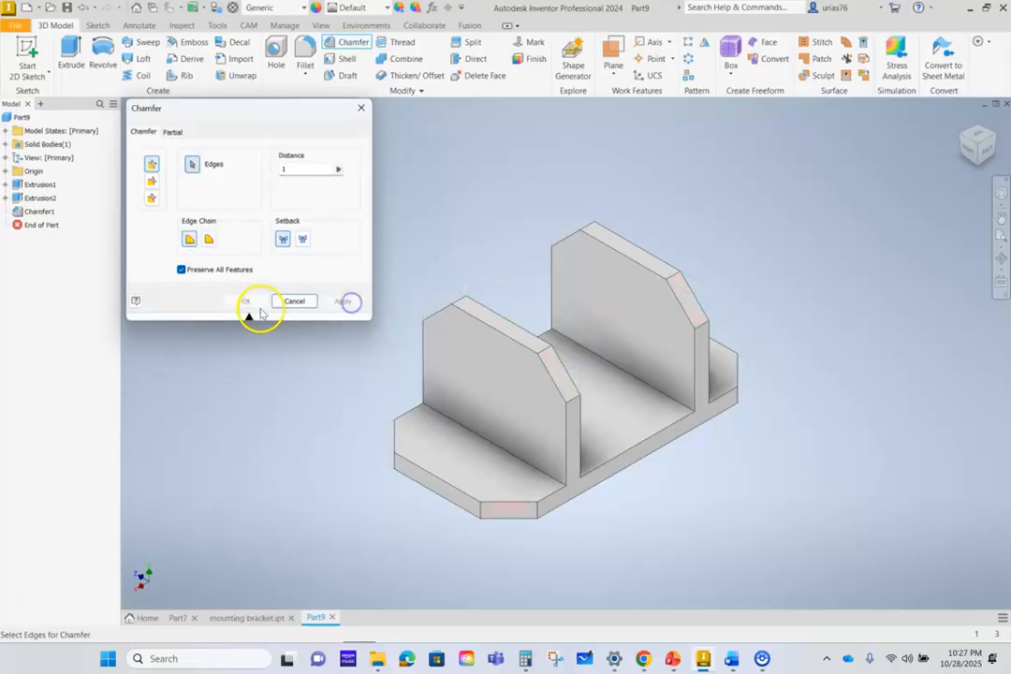
left_click(293, 300)
- Inspect the chamfered bracket from several sides, including its underside
left_click(958, 120)
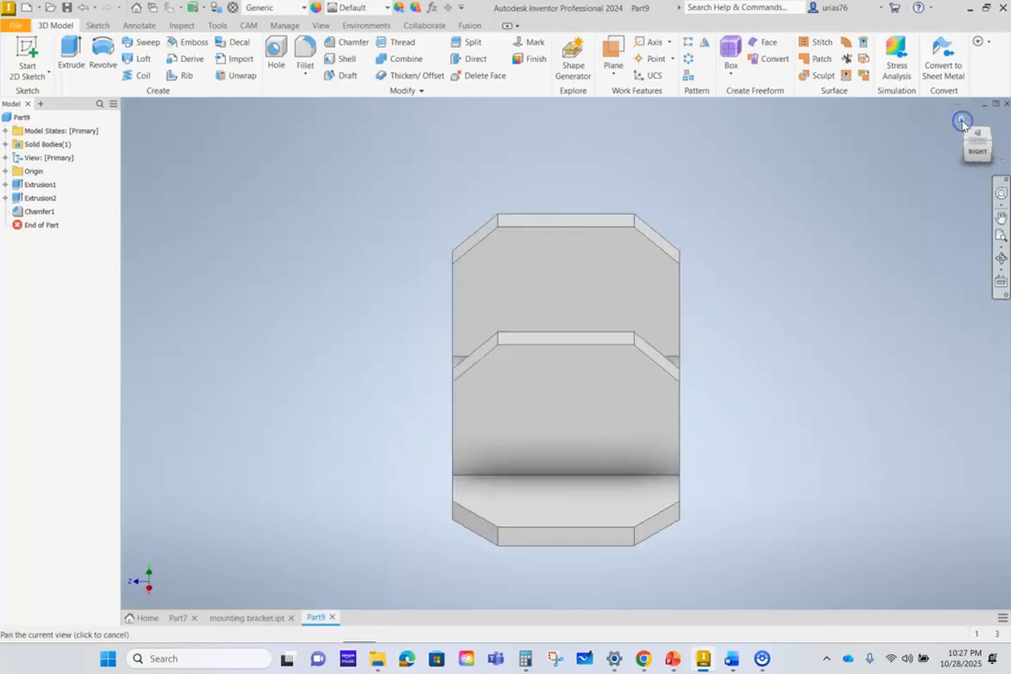
middle_click_drag(474, 433, 680, 425, "shift")
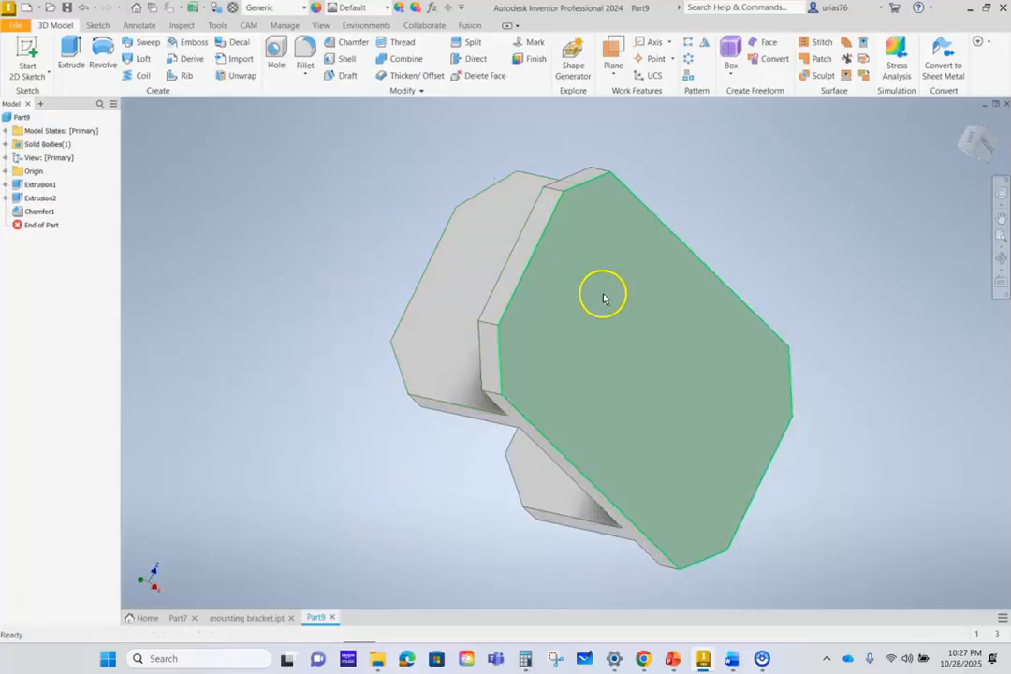
middle_click_drag(395, 255, 704, 275, "shift")
middle_click_drag(530, 349, 787, 366, "shift")
middle_click_drag(565, 352, 621, 412, "shift")
left_click(960, 125)
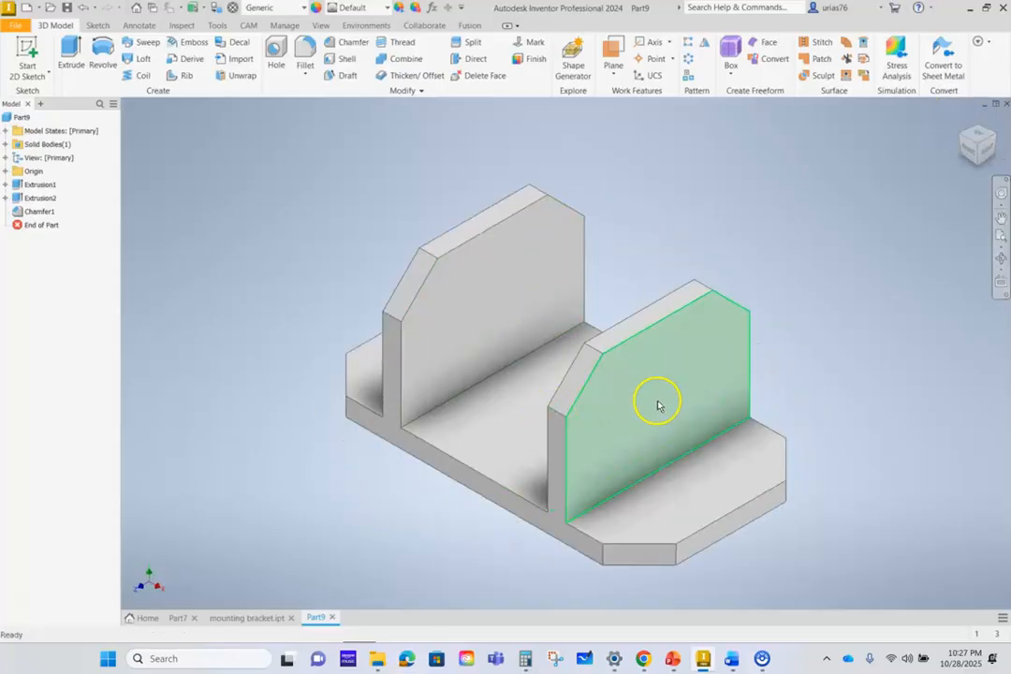
- Start a sketch on the right upright's outer face, check the hole in the drawing, and draw a horizontally centred circle about 1.7 in in diameter
left_click(658, 406)
left_click(740, 391)
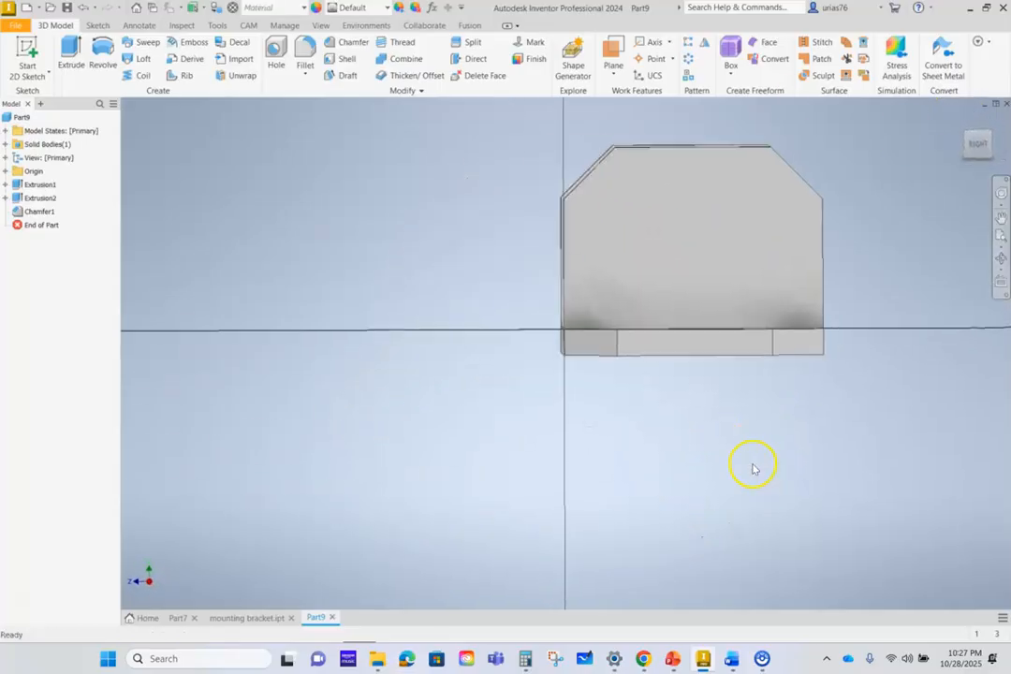
left_click(646, 665)
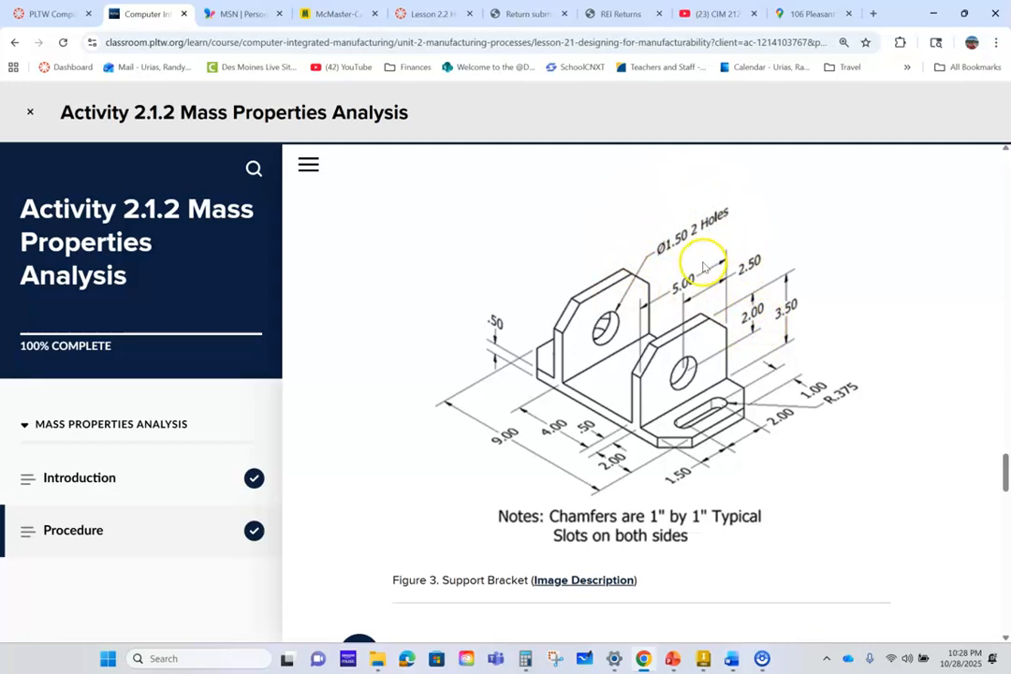
left_click(702, 660)
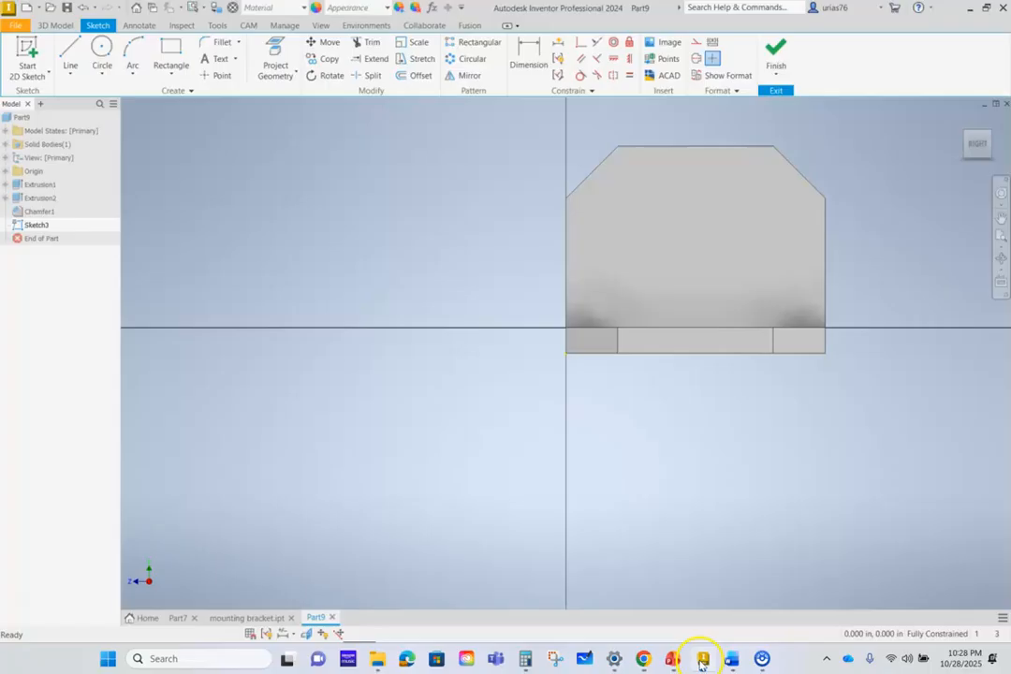
left_click(101, 52)
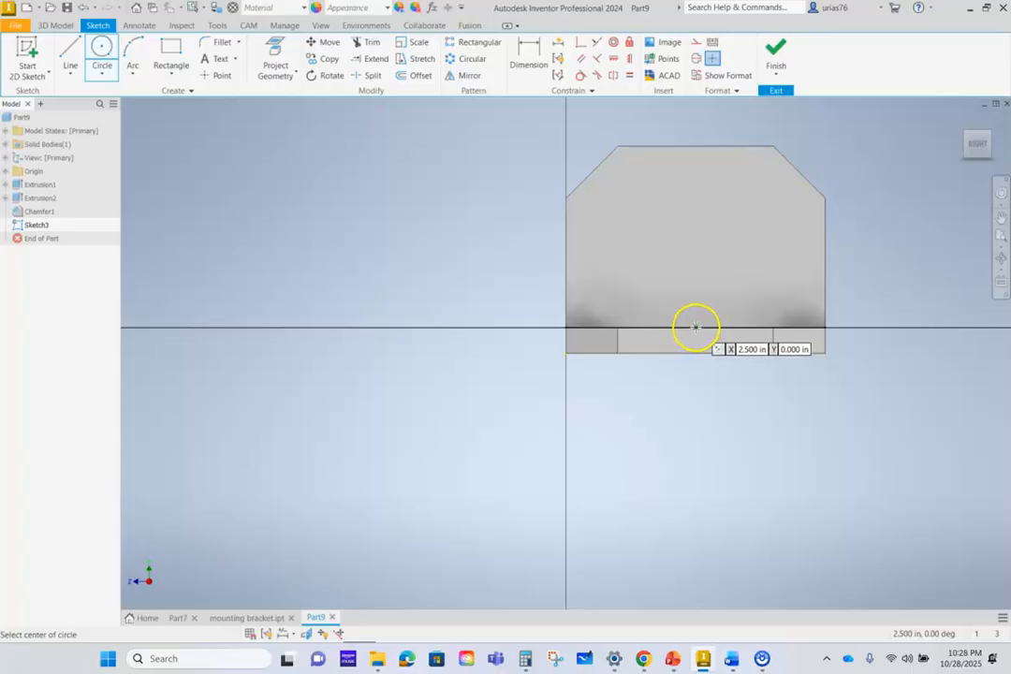
left_click(696, 236)
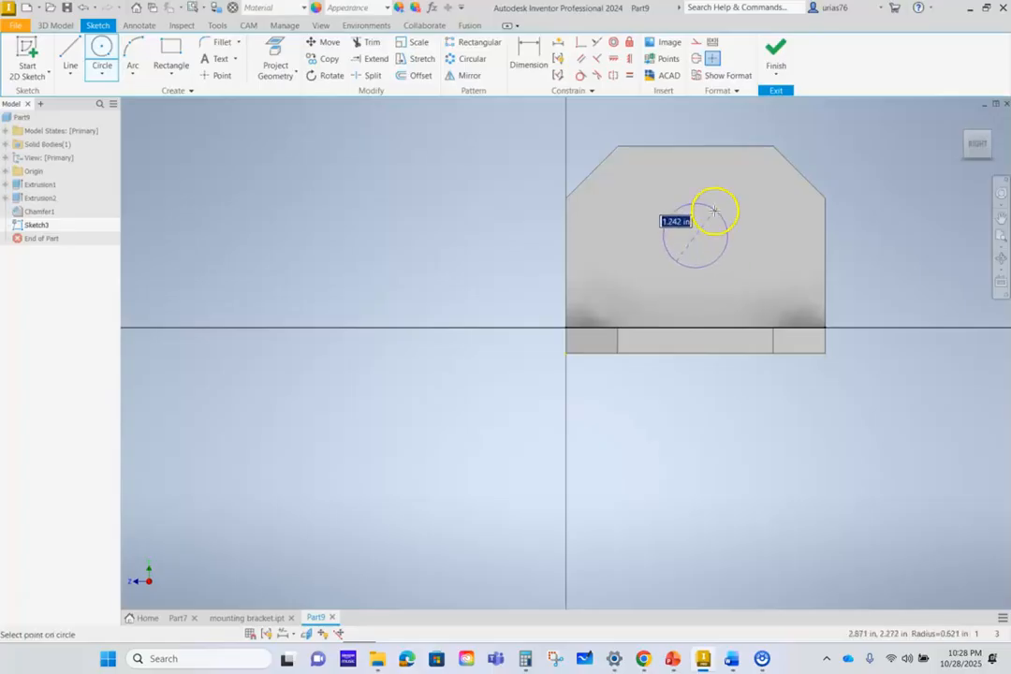
left_click(722, 202)
- Dimension the circle's diameter at 1.5 in
left_click(529, 58)
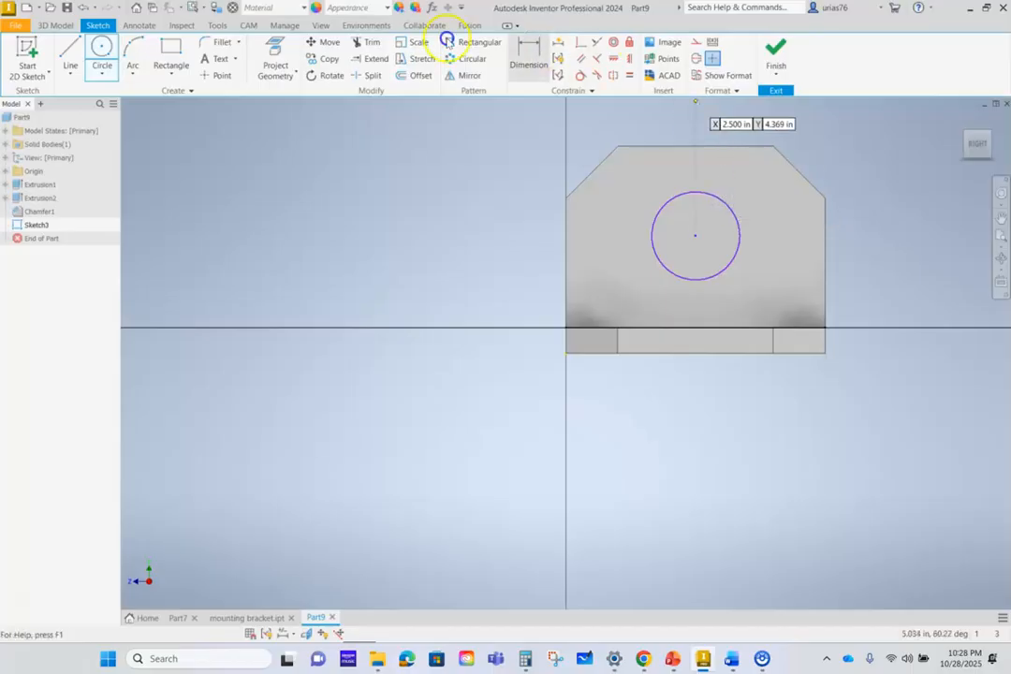
left_click(741, 225)
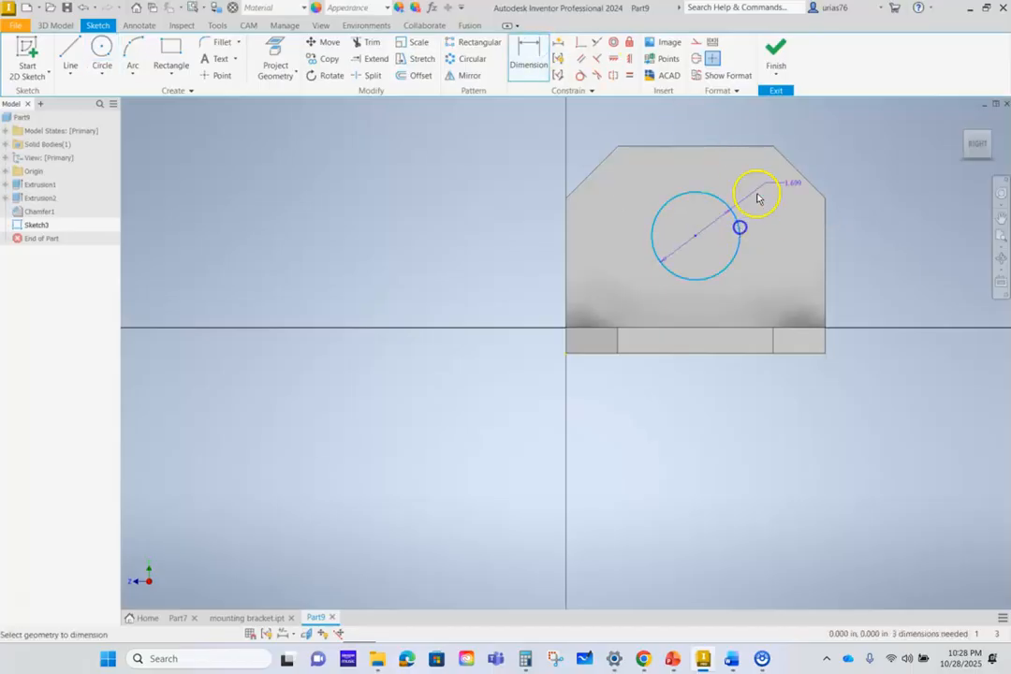
left_click(807, 145)
key("Return")
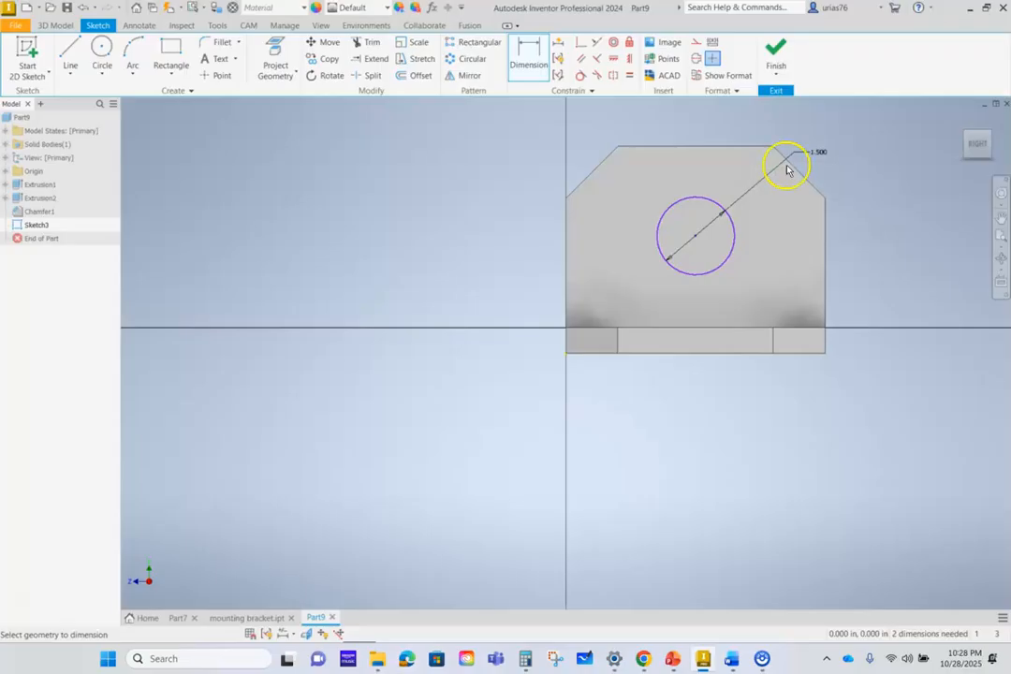
- Dimension the circle's centre 2 in below the upright's top edge
left_click(704, 147)
left_click(702, 238)
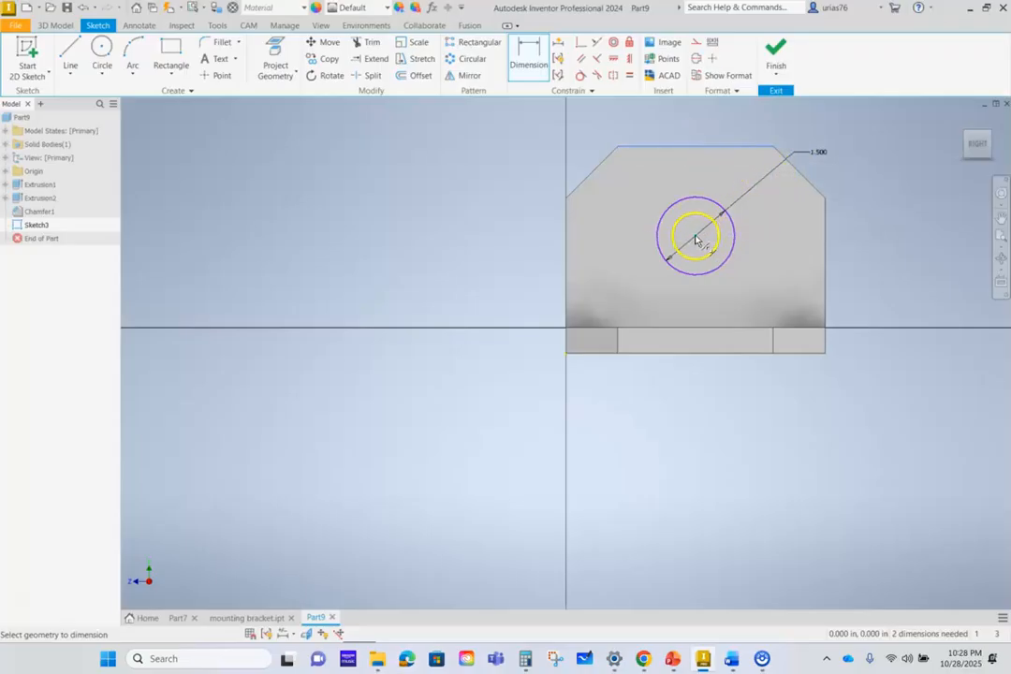
left_click(866, 186)
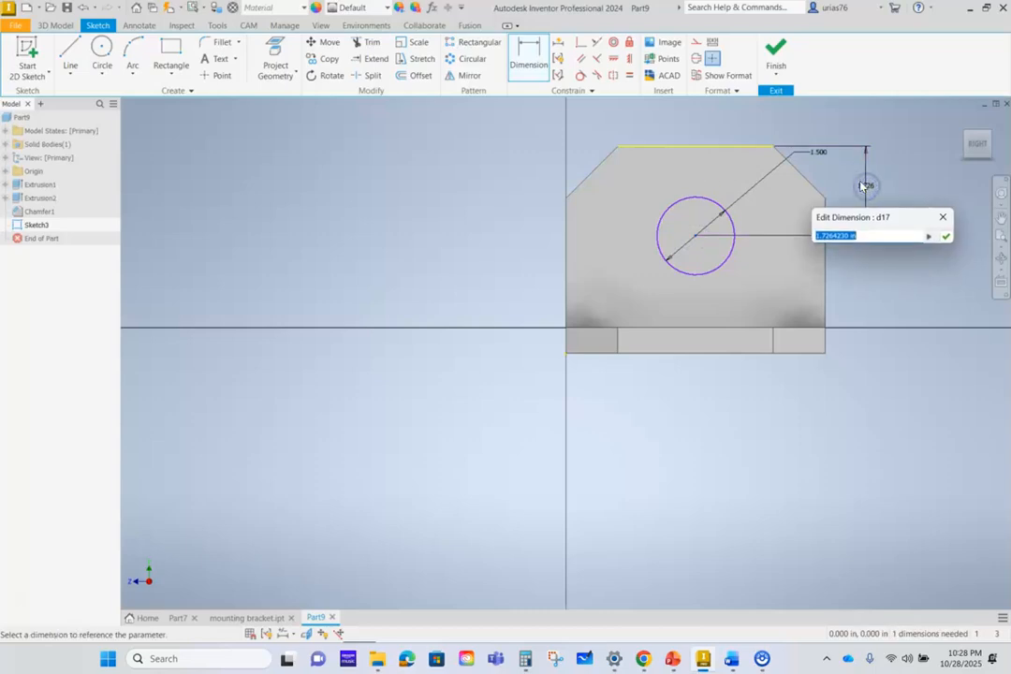
type("2")
key("Return")
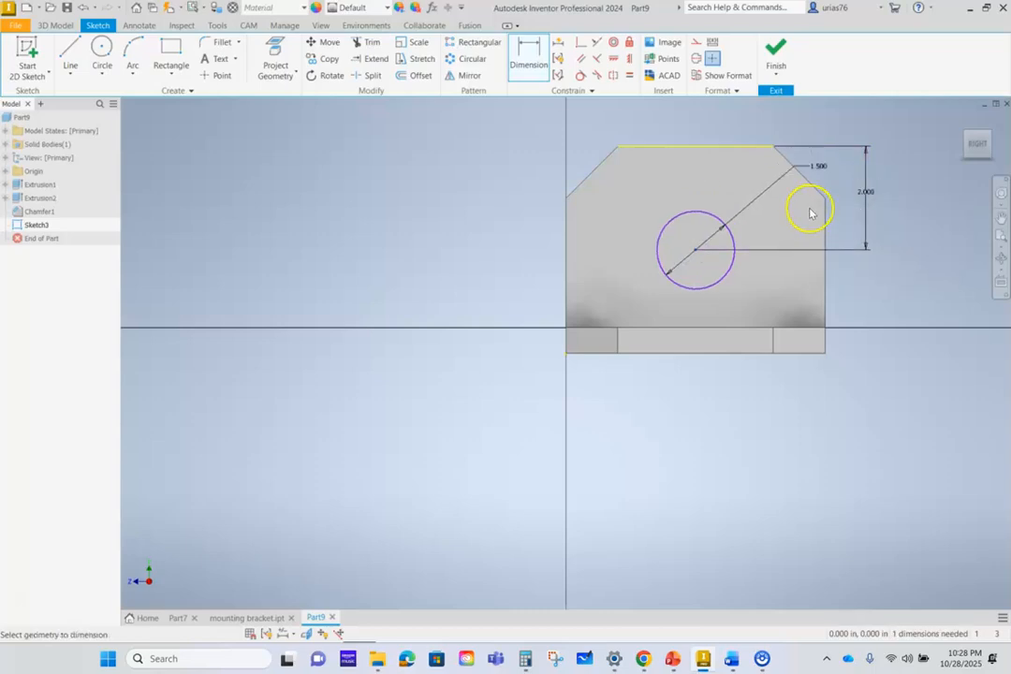
- Dimension the circle's centre 2.5 in from the upright's vertical side edge and finish the sketch
left_click(825, 285)
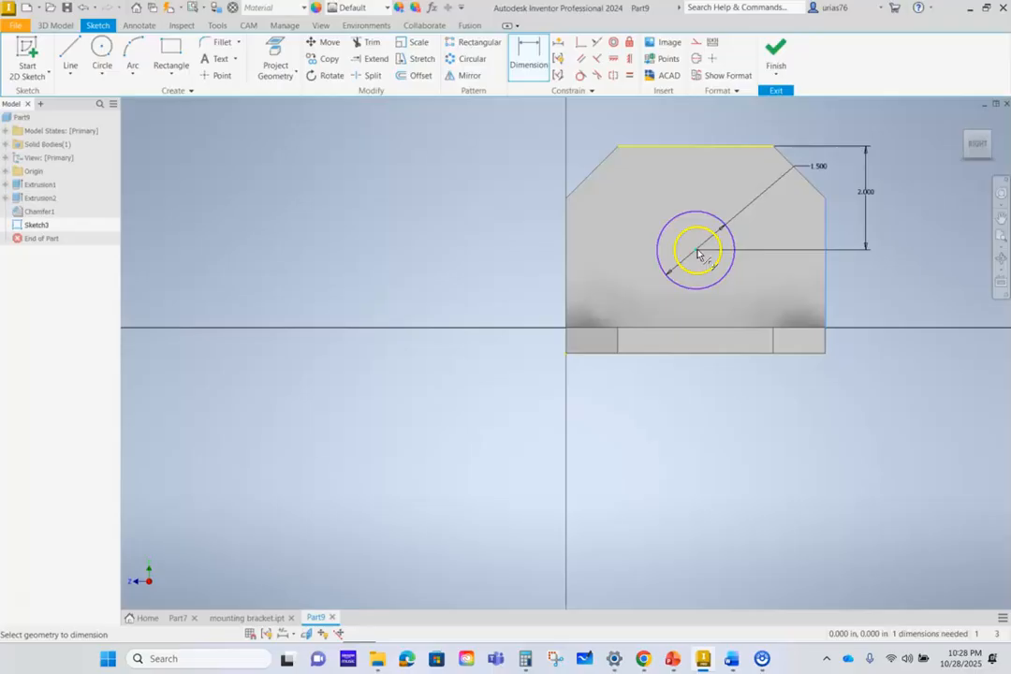
left_click(694, 252)
left_click(754, 120)
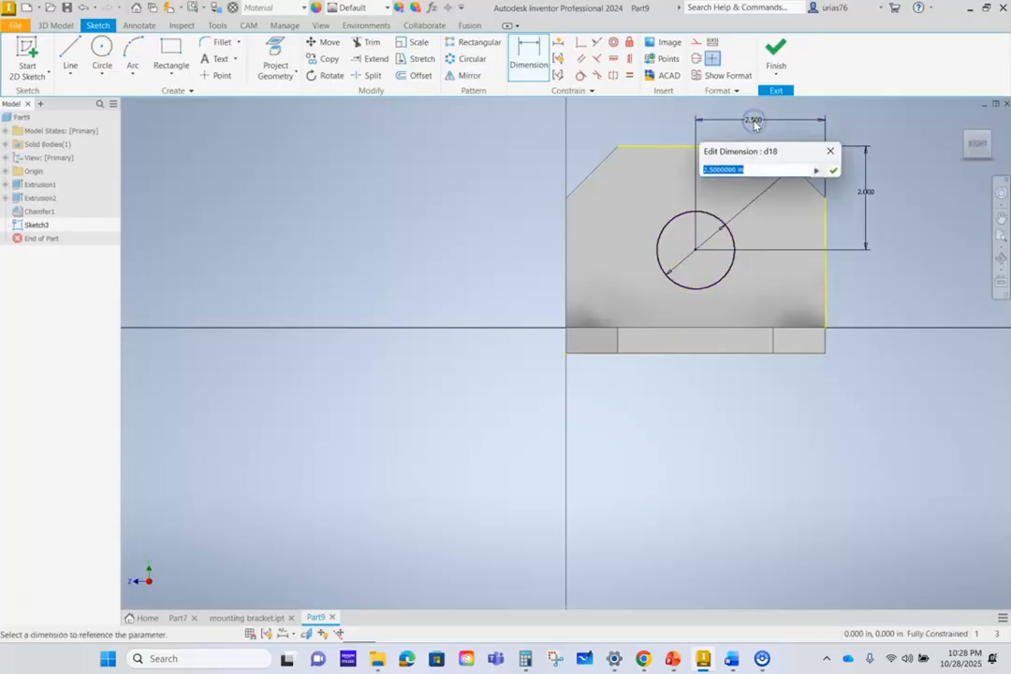
left_click(834, 170)
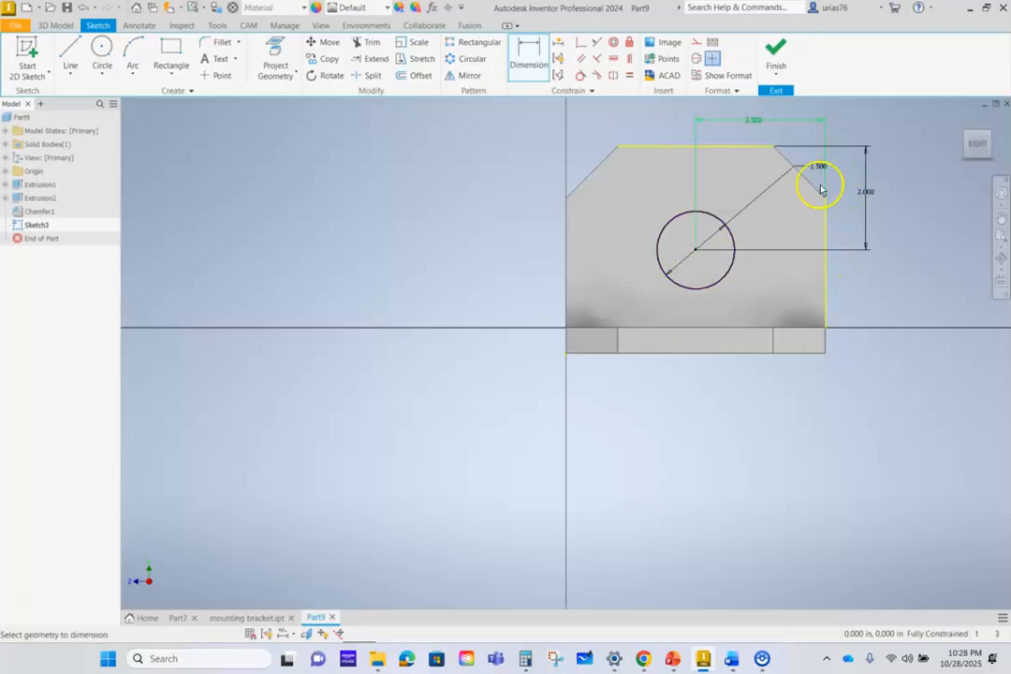
left_click(778, 49)
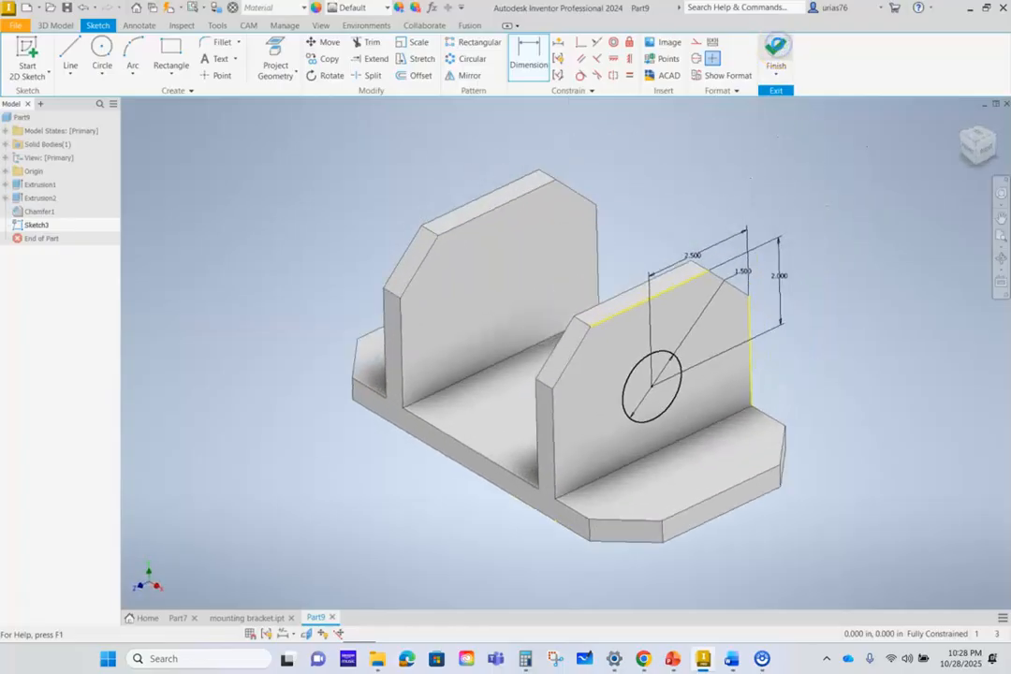
- Extrude the circle as a 5 in cut through both uprights
left_click(83, 57)
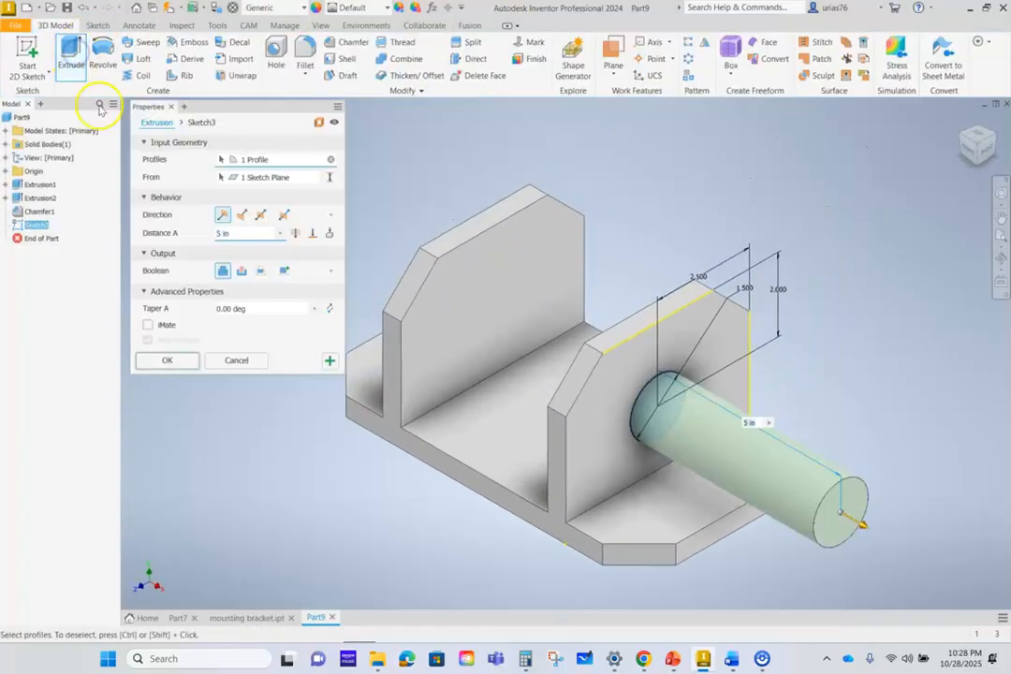
left_click(240, 270)
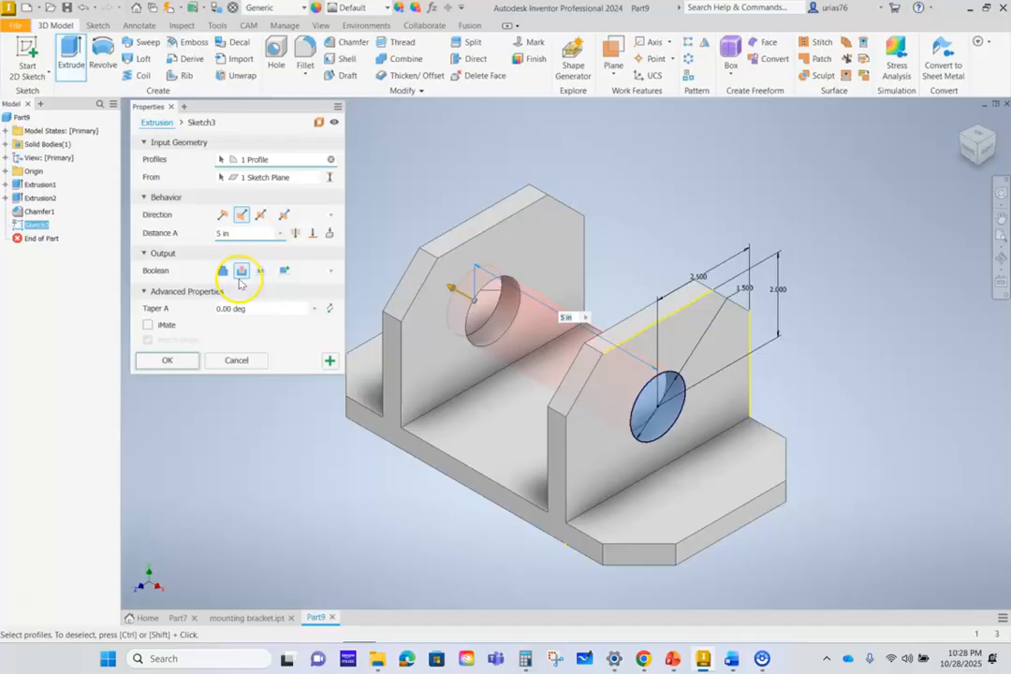
left_click(170, 362)
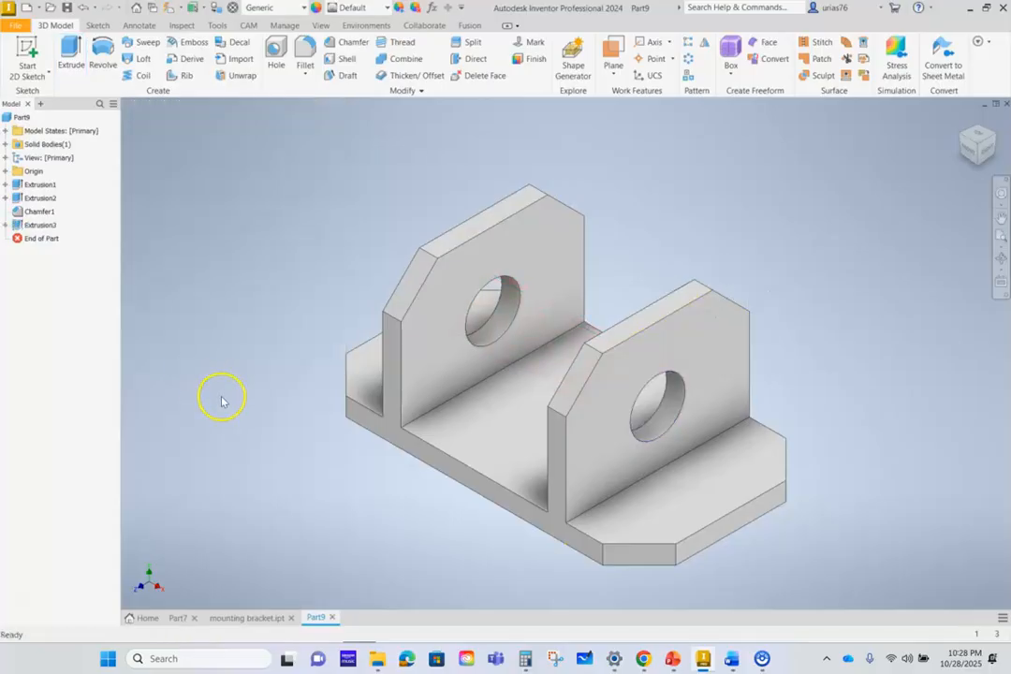
- Sketch a vertical centre-to-centre slot on the base's right flange, 2 in between centres and 0.75 in wide
left_click(698, 504)
left_click(781, 495)
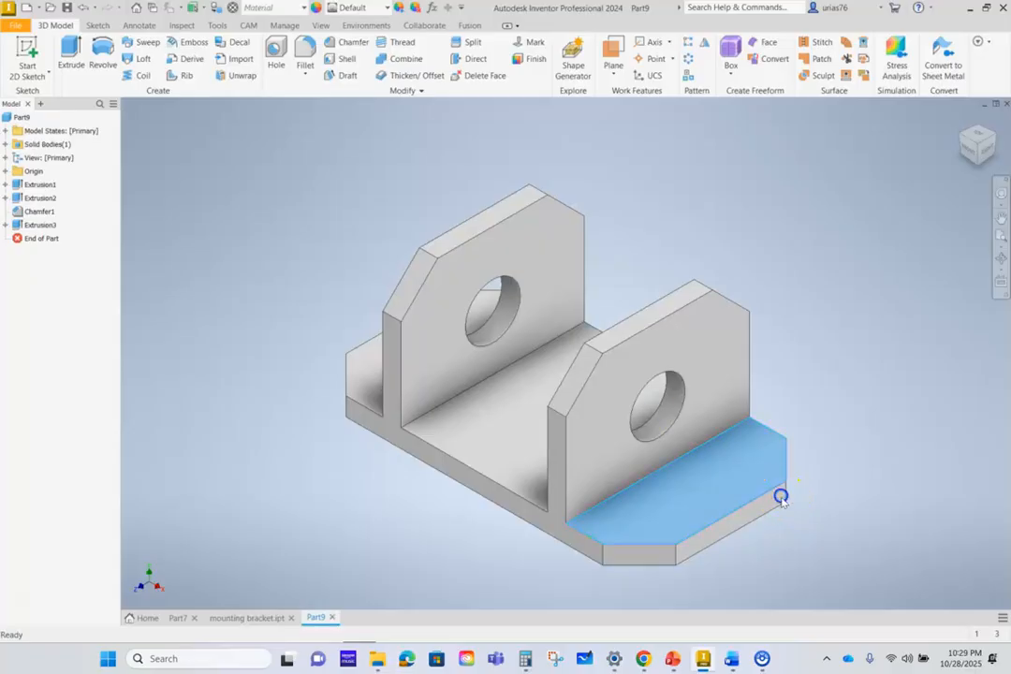
middle_click_drag(474, 323, 348, 358)
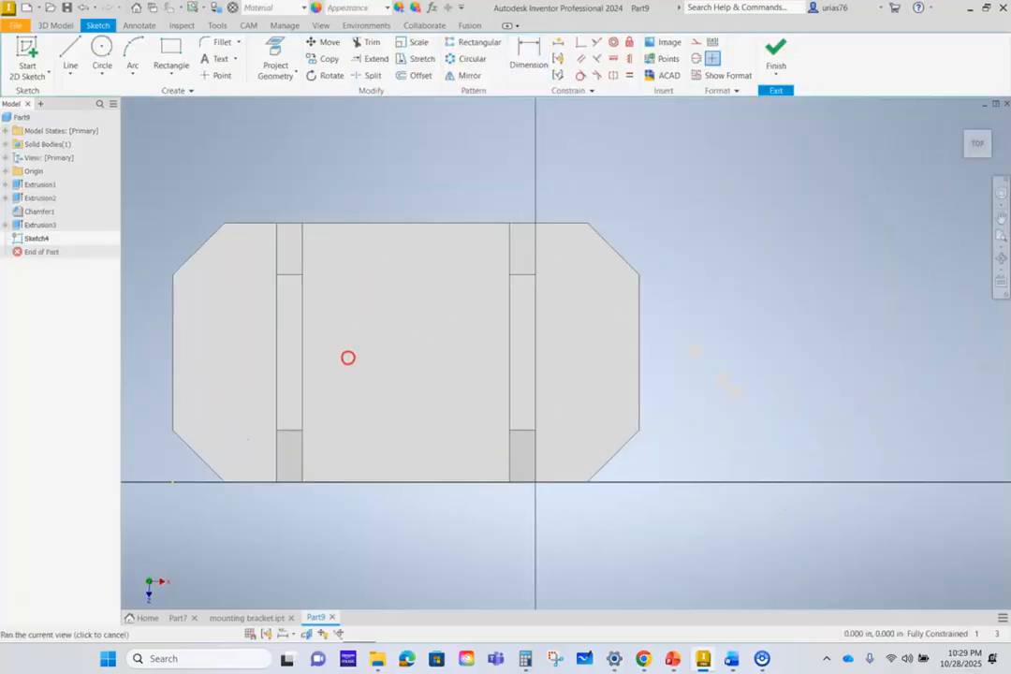
left_click(159, 74)
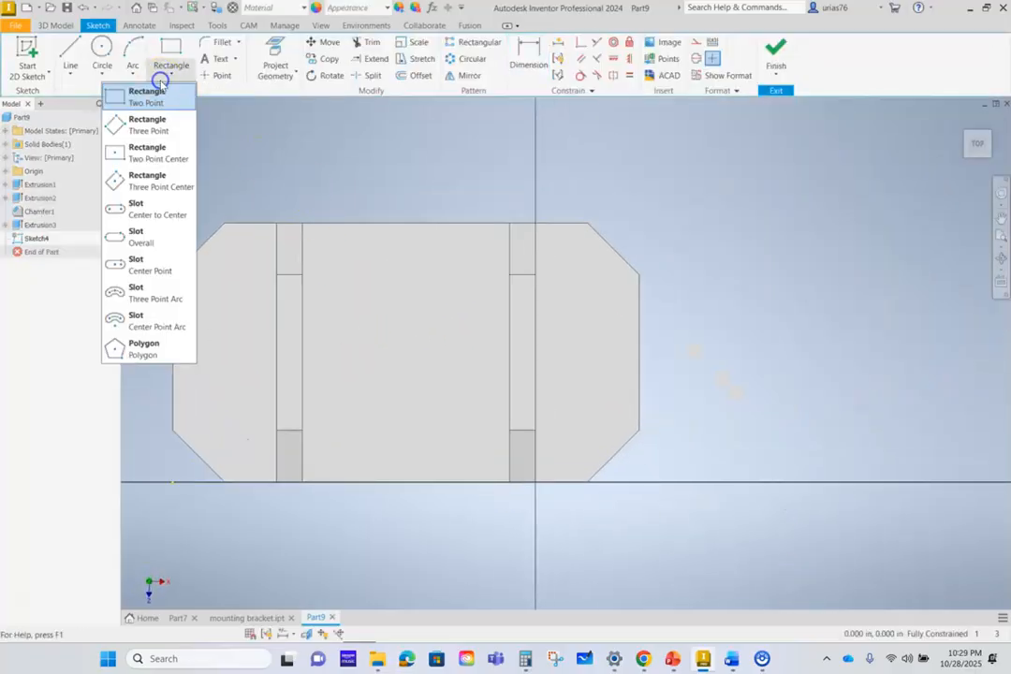
left_click(145, 213)
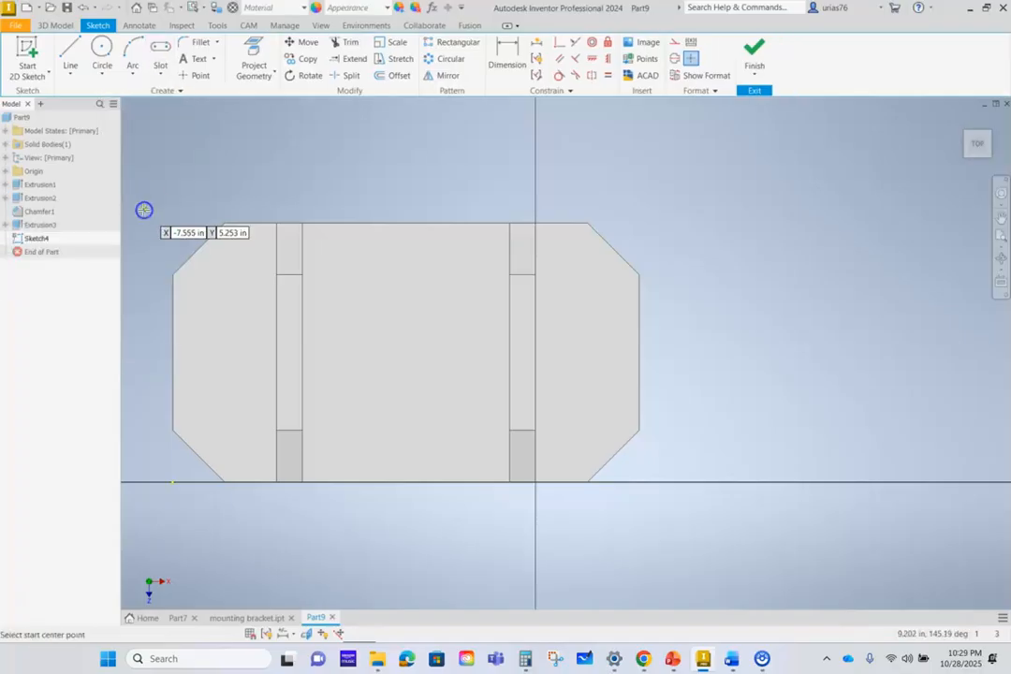
left_click(582, 283)
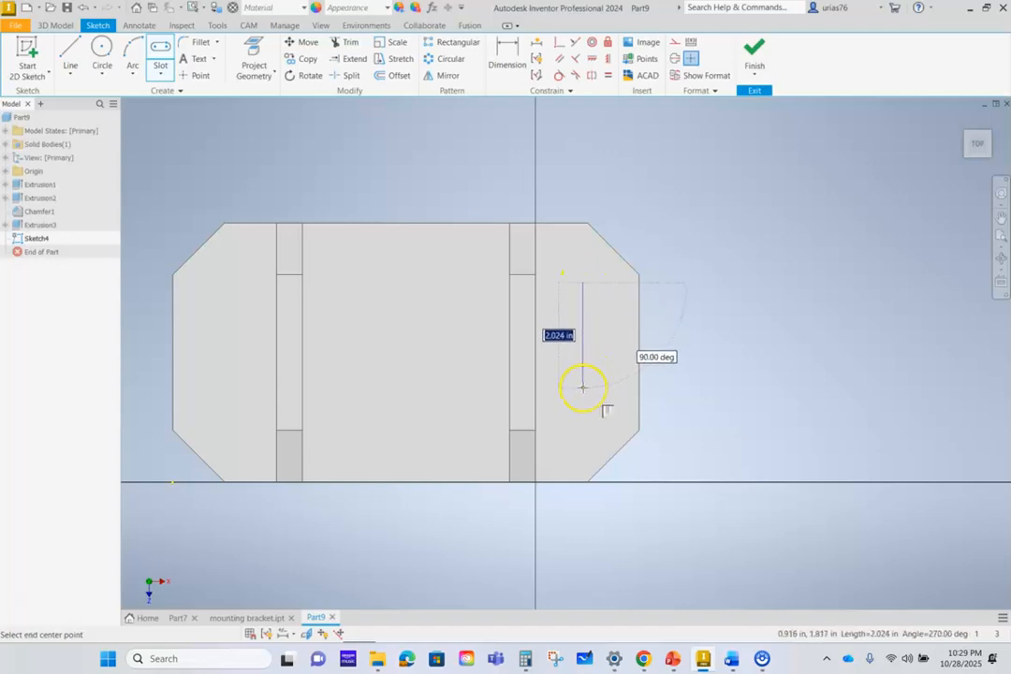
key("Return")
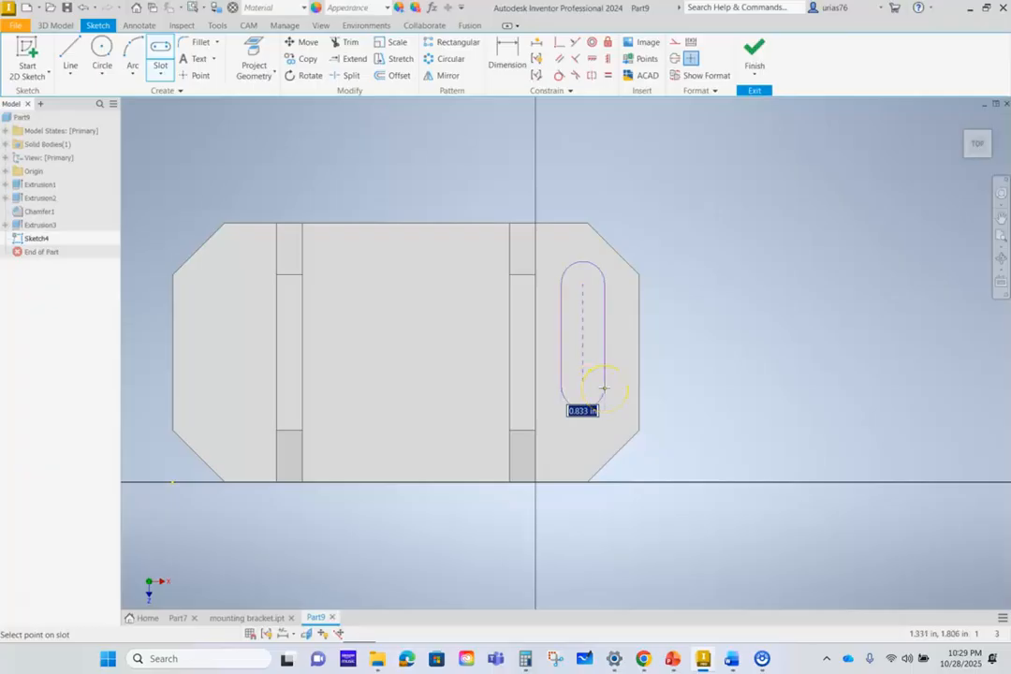
type(".75")
key("Return")
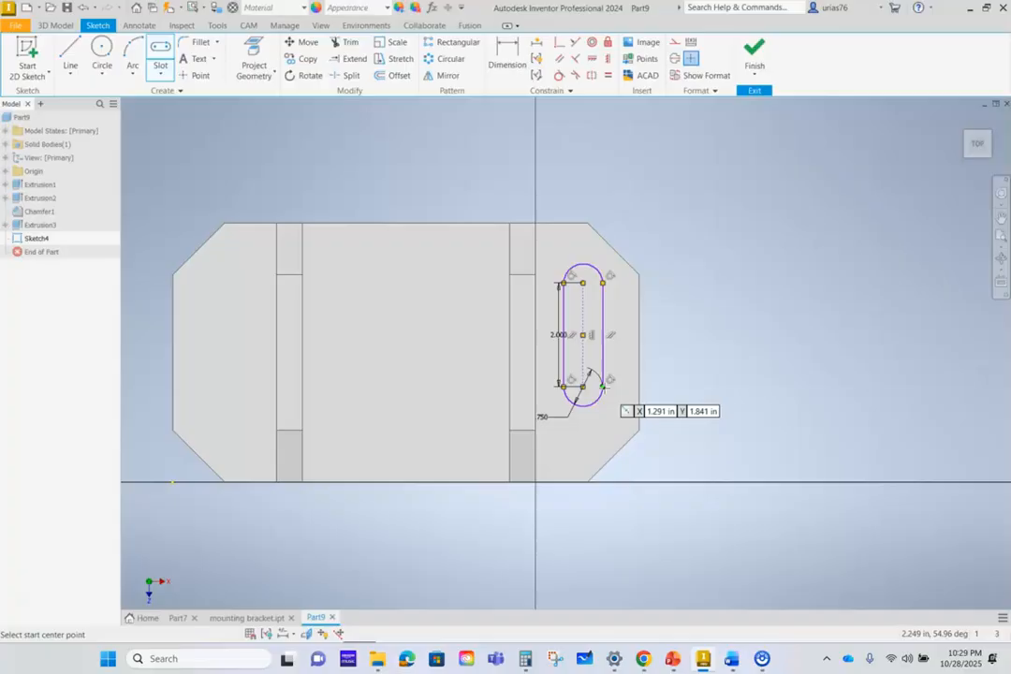
- Check the slot's location in the browser drawing, dimension its lower arc centre 1.5 in from the base's front edge, and finish the sketch
left_click(643, 659)
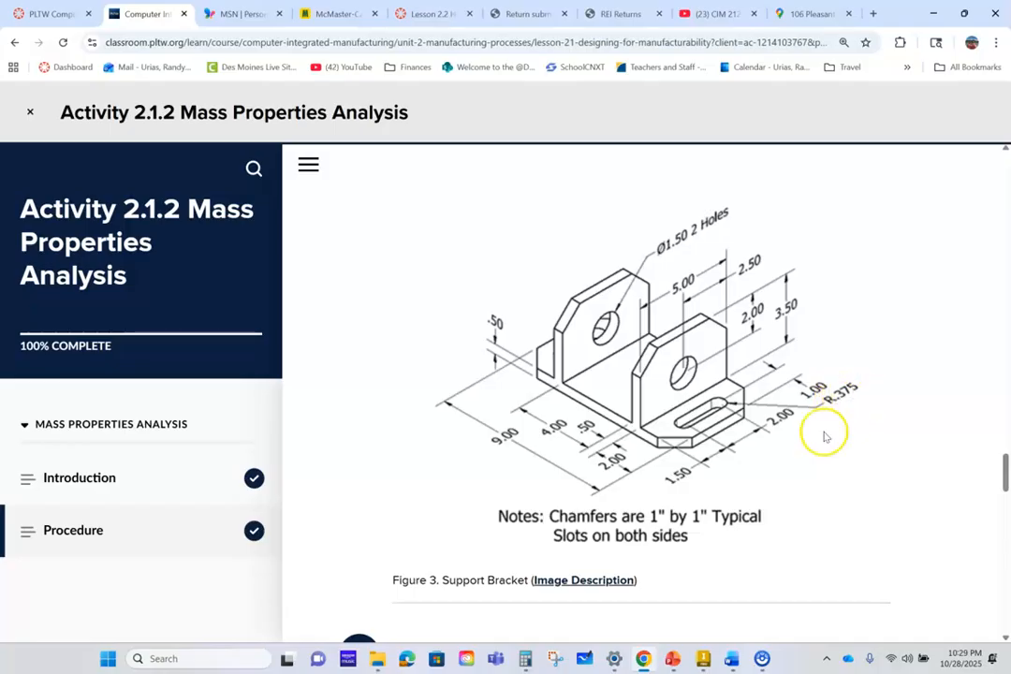
left_click(704, 660)
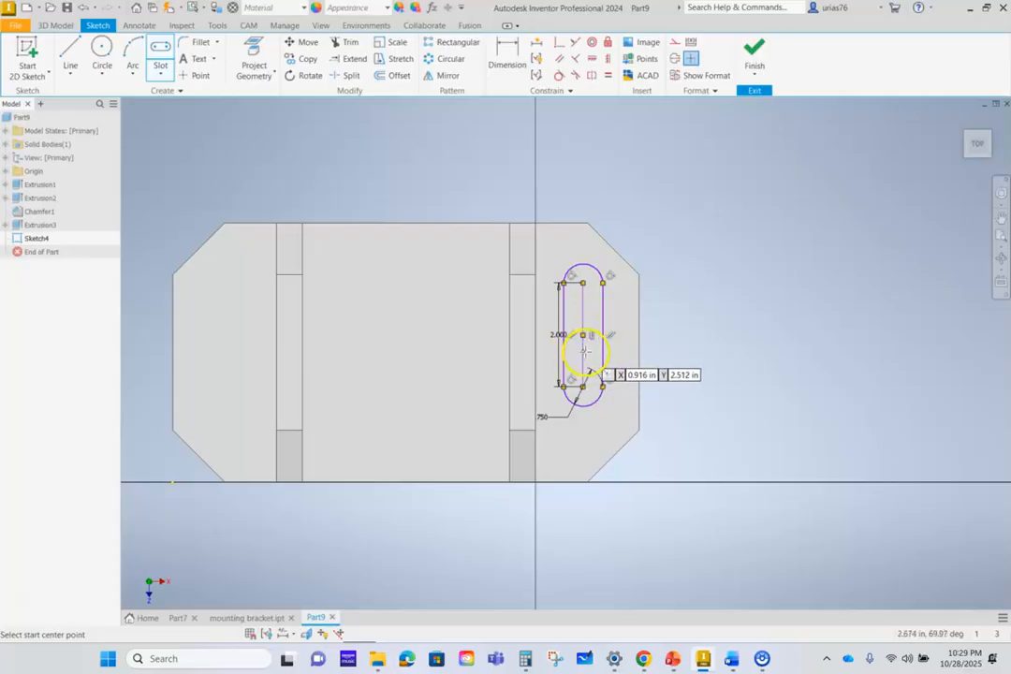
left_click(702, 660)
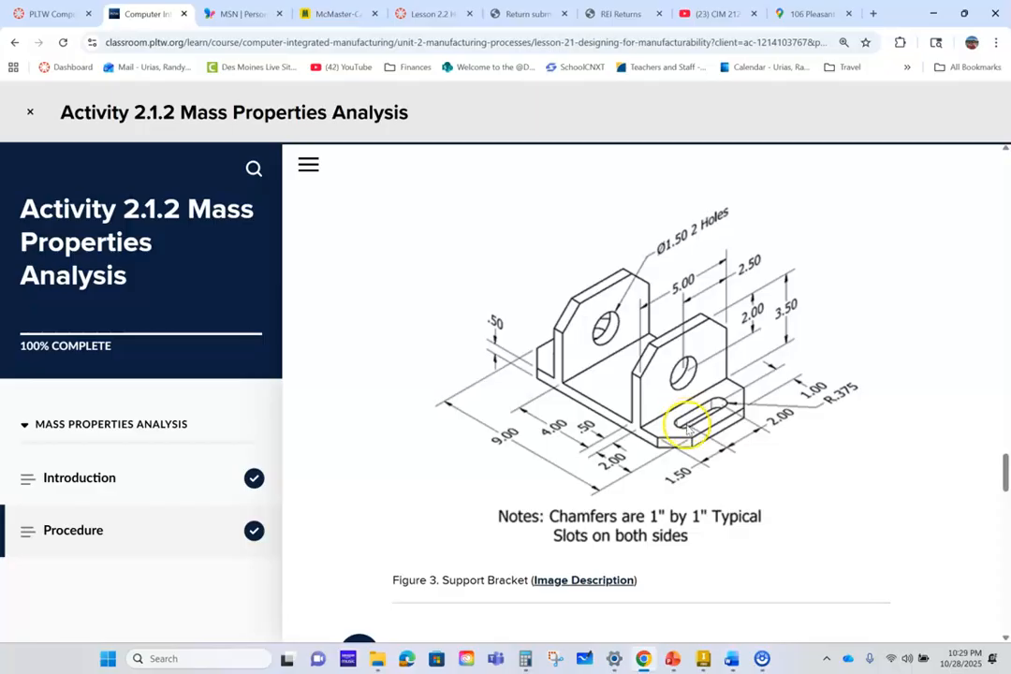
left_click(705, 663)
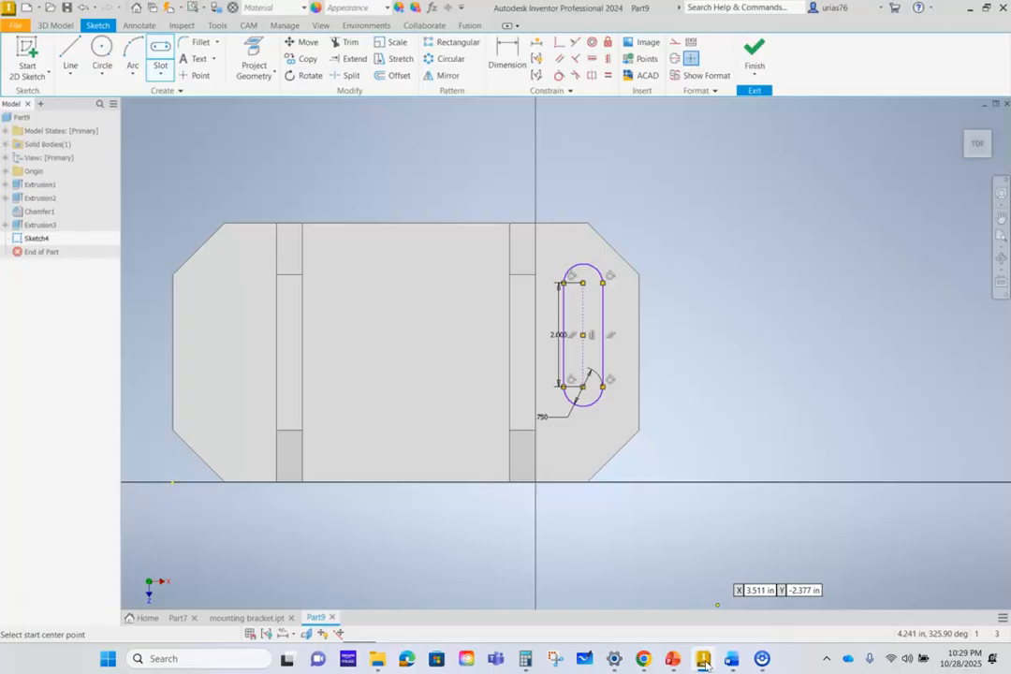
left_click(507, 56)
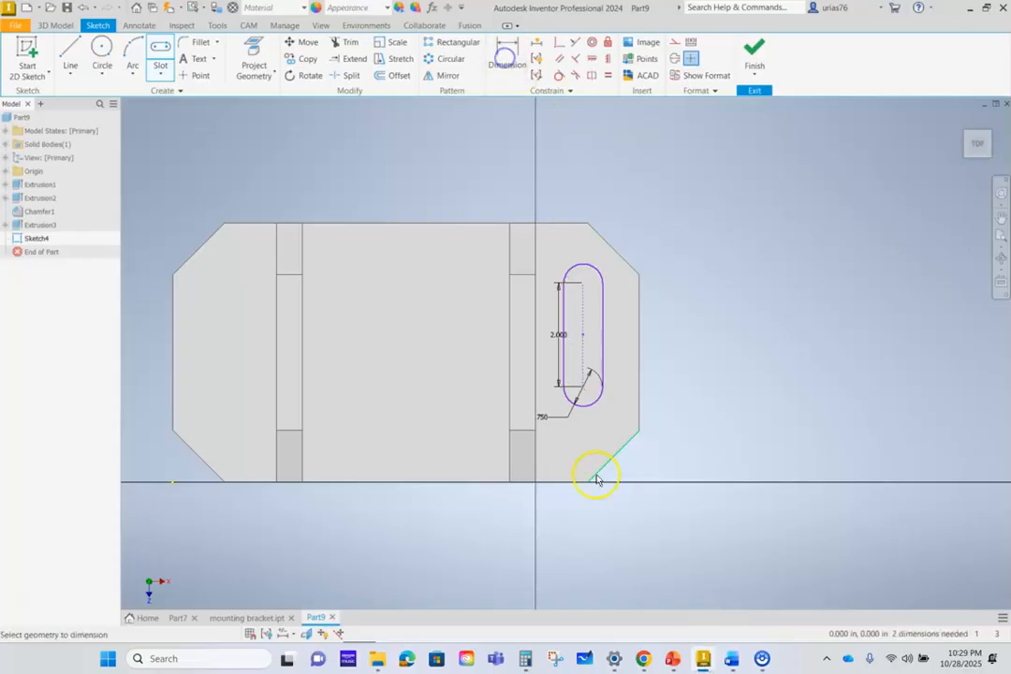
left_click(590, 391)
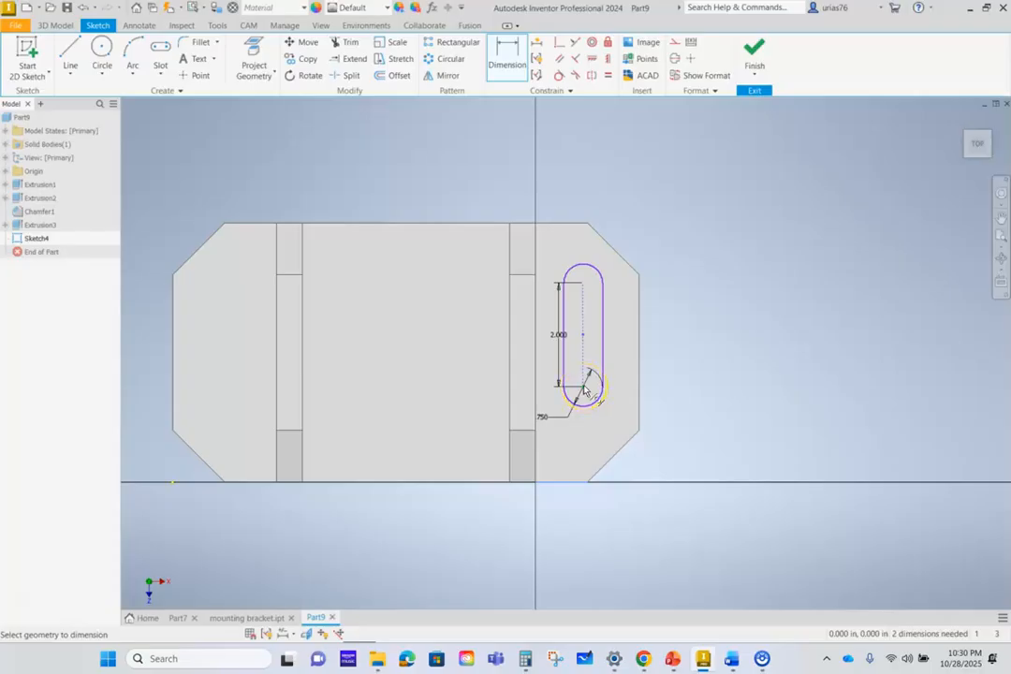
left_click(698, 401)
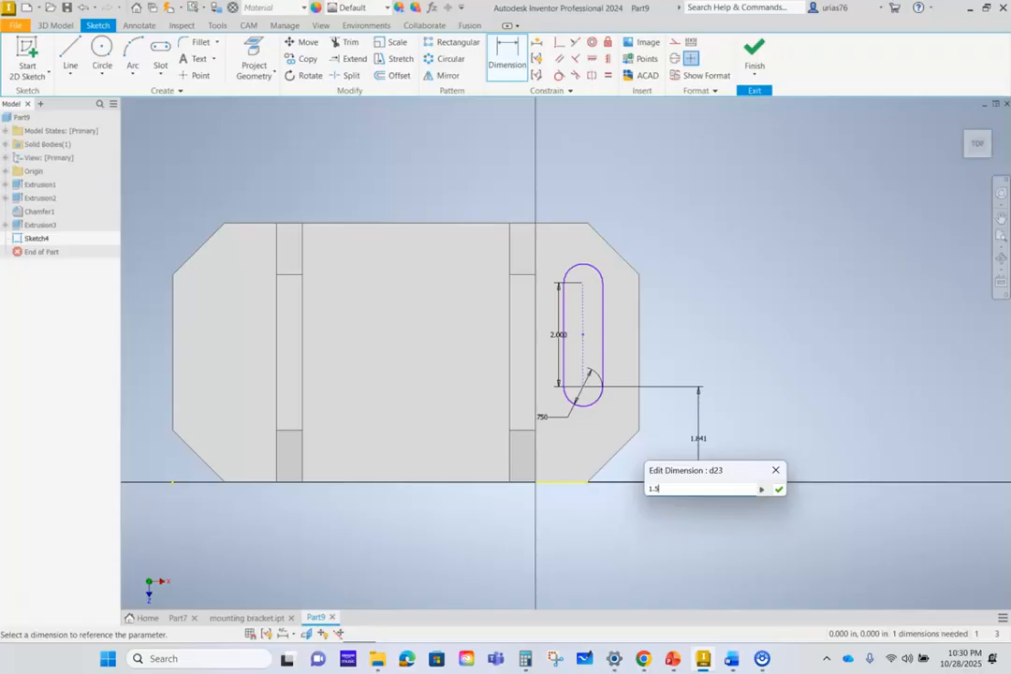
key("Return")
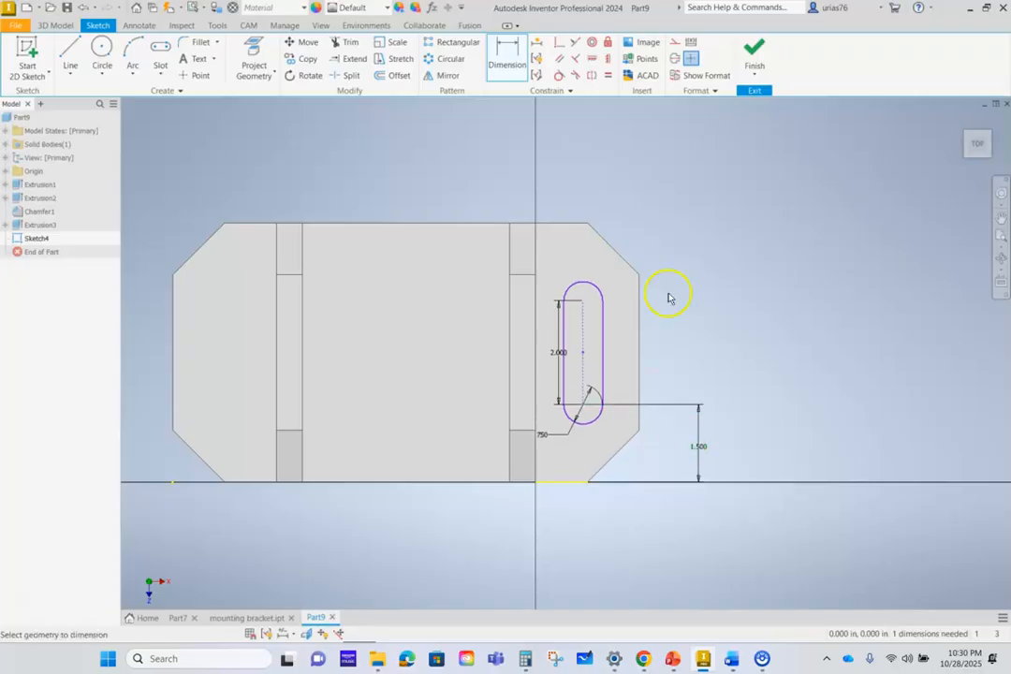
left_click(755, 47)
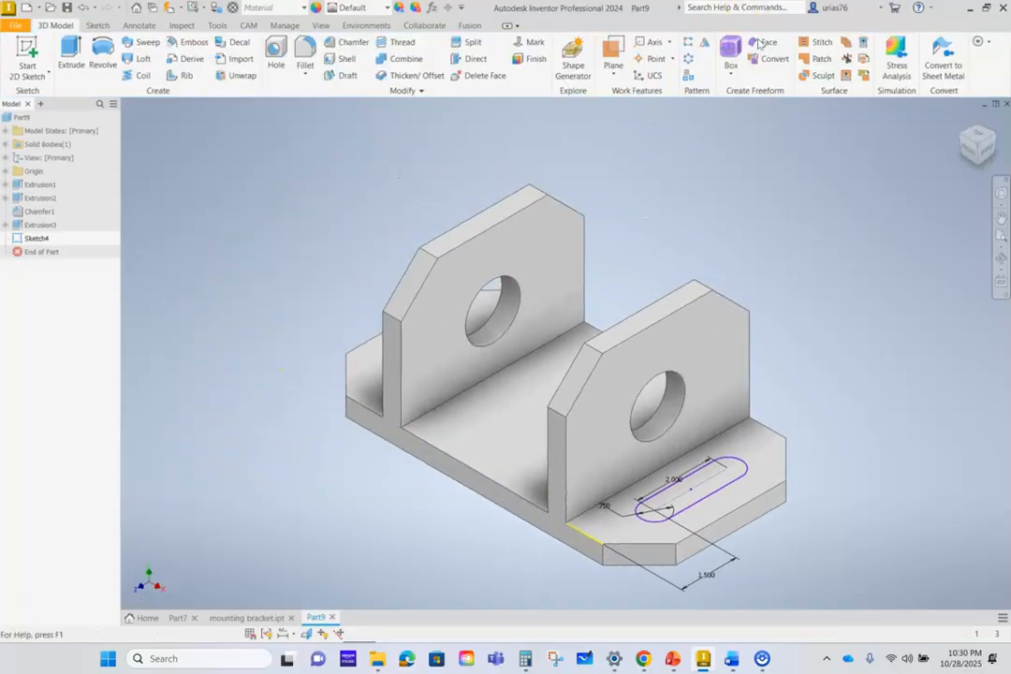
- Extrude the slot profile as a 5 in cut through the base flange
left_click(74, 45)
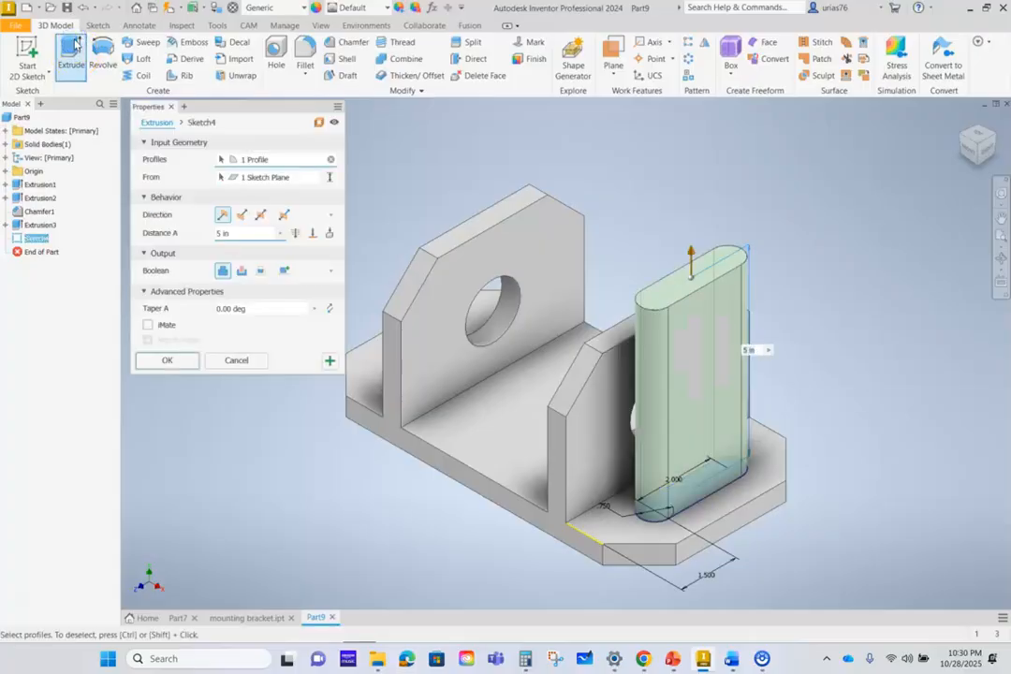
left_click(242, 270)
left_click(167, 364)
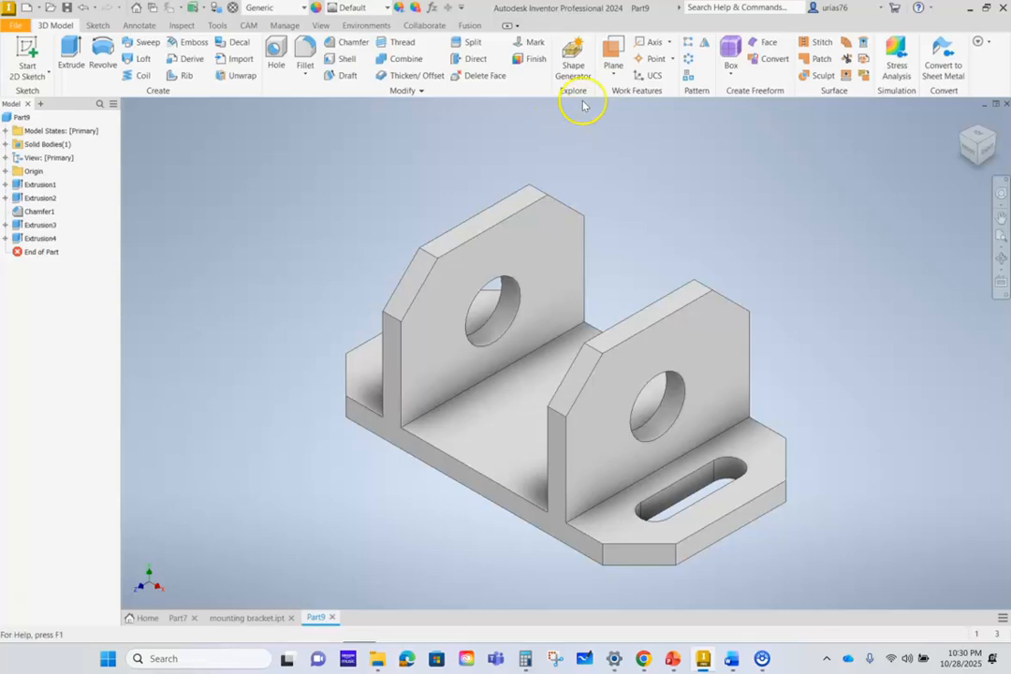
- Create a midplane work plane between the base's two opposite end faces
left_click(612, 80)
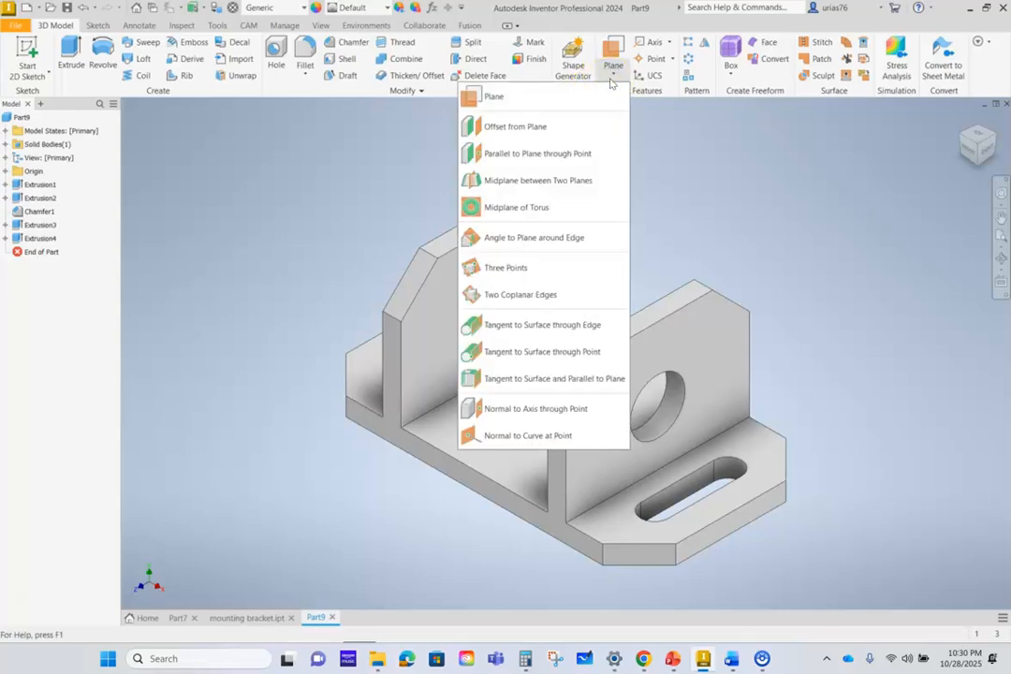
left_click(531, 181)
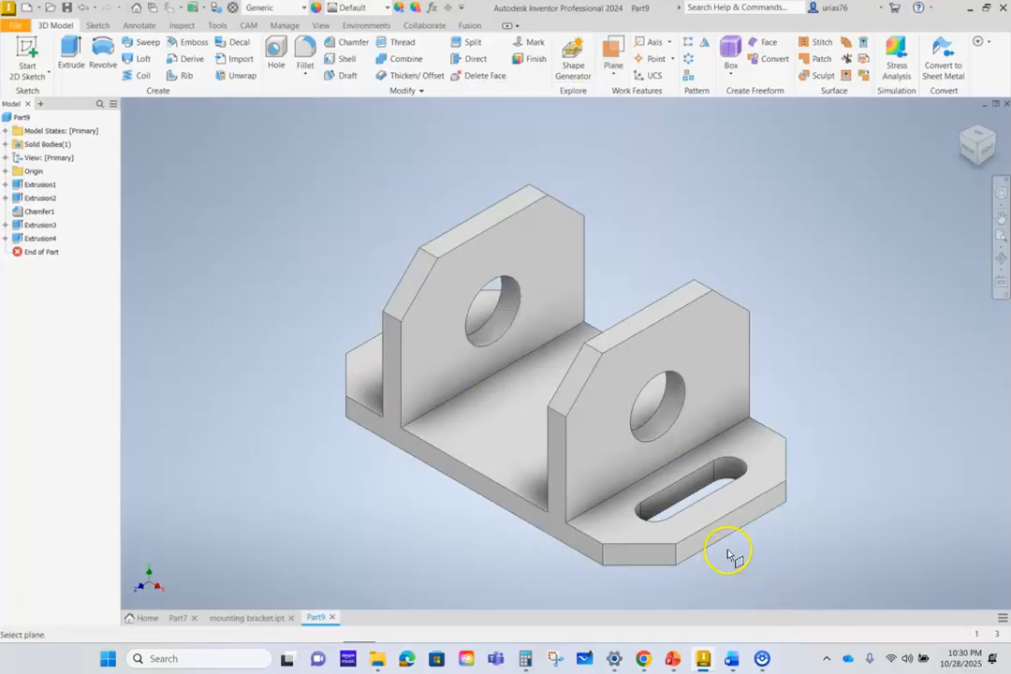
left_click(709, 539)
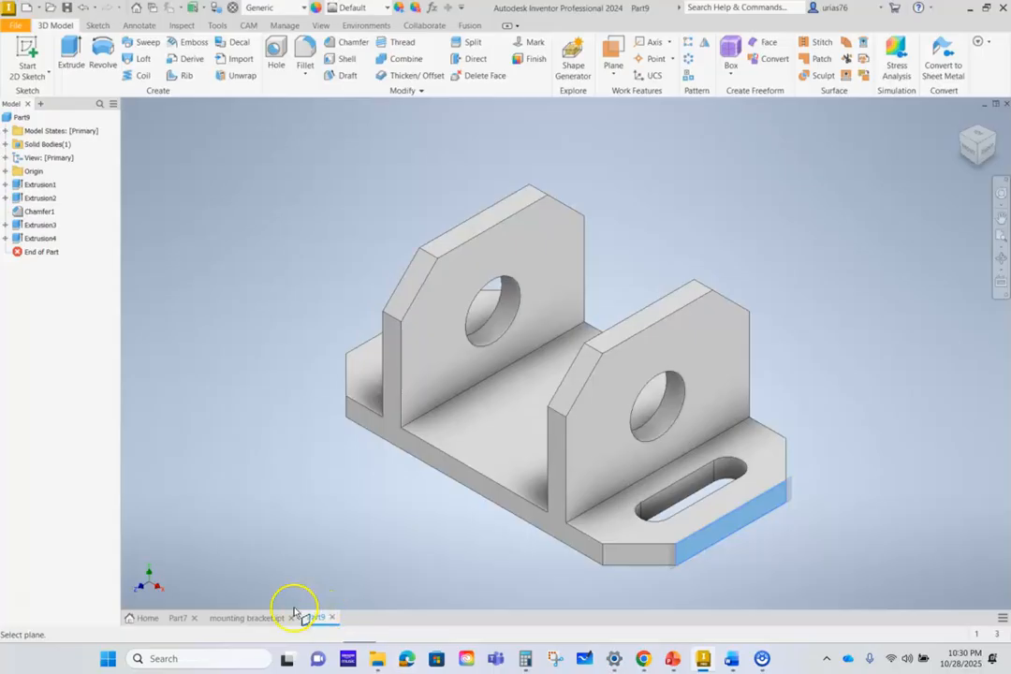
middle_click_drag(232, 510, 343, 561, "shift")
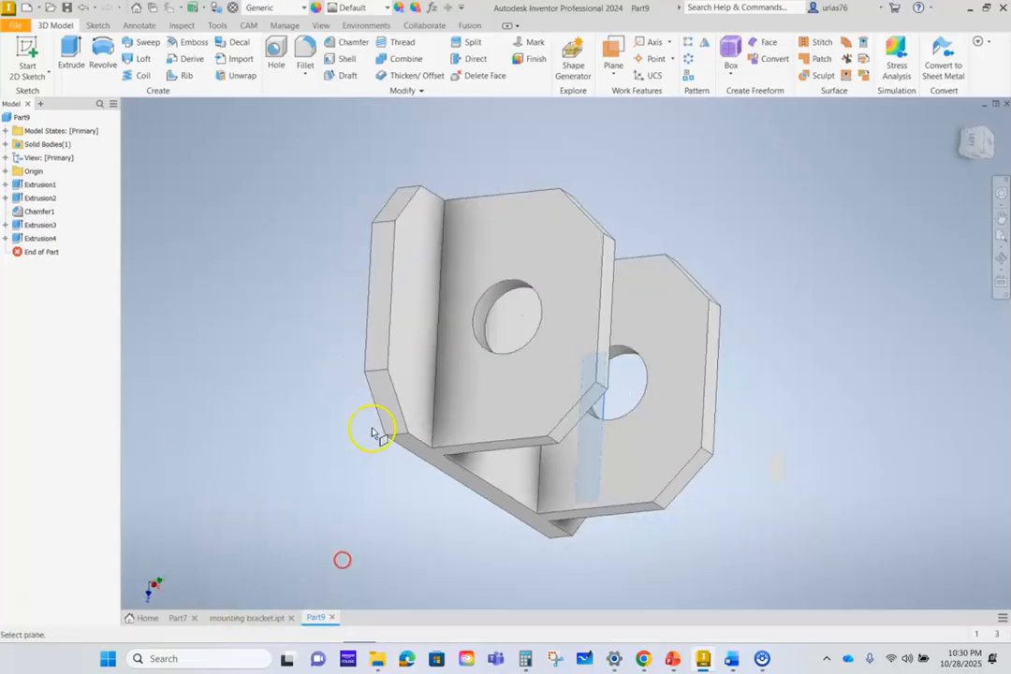
left_click(372, 345)
middle_click_drag(435, 551, 336, 499, "shift")
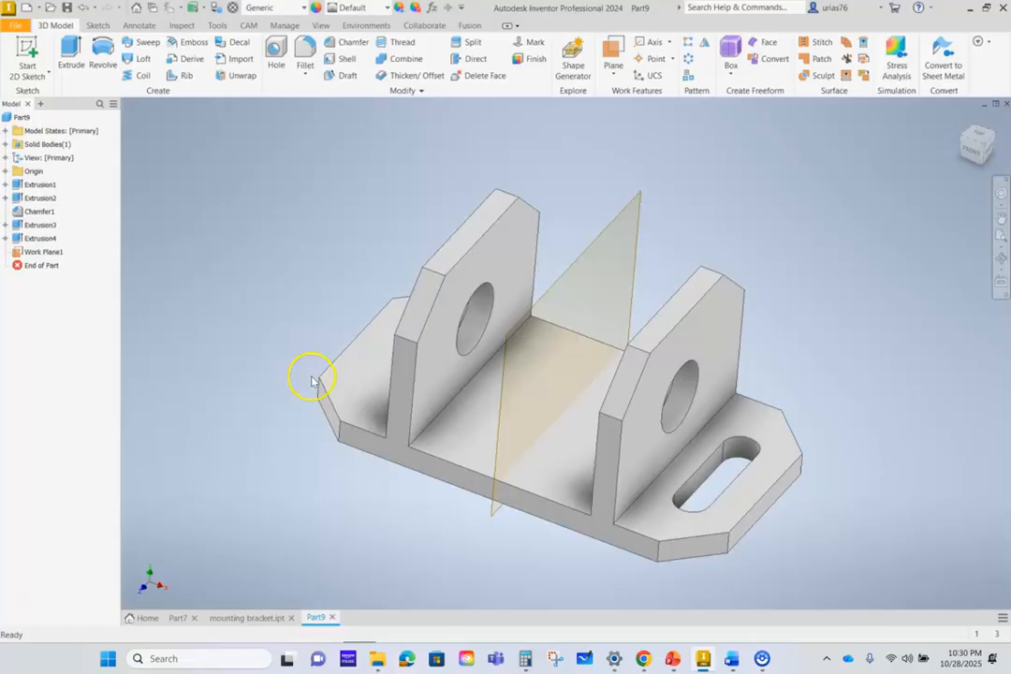
- Mirror the slot cut across the midplane work plane onto the opposite base flange
left_click(708, 48)
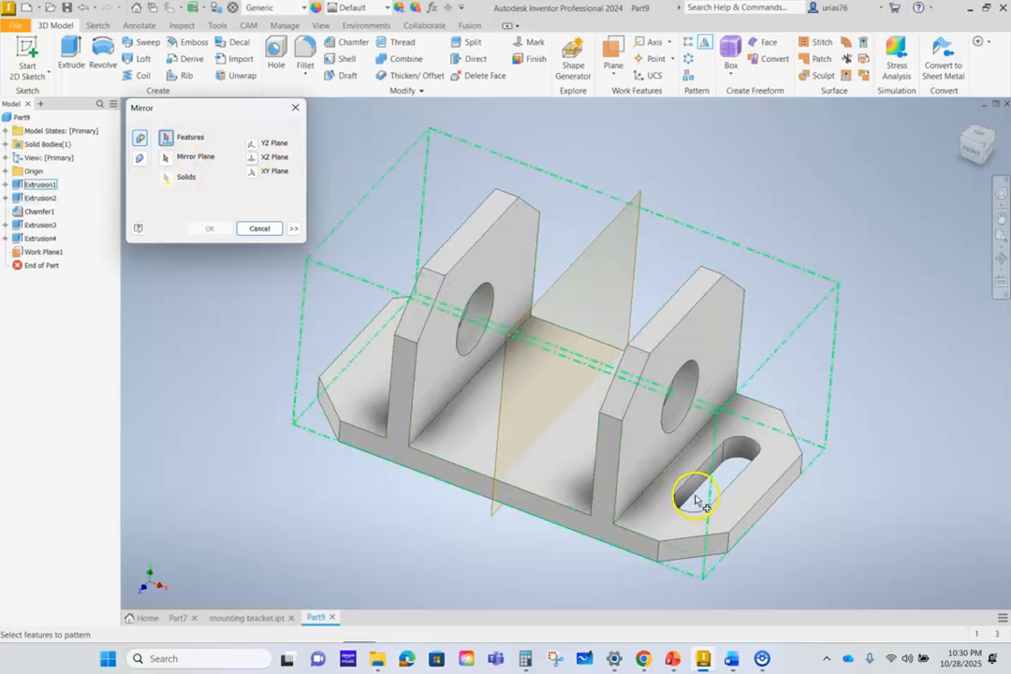
scroll(699, 501, "up", 10)
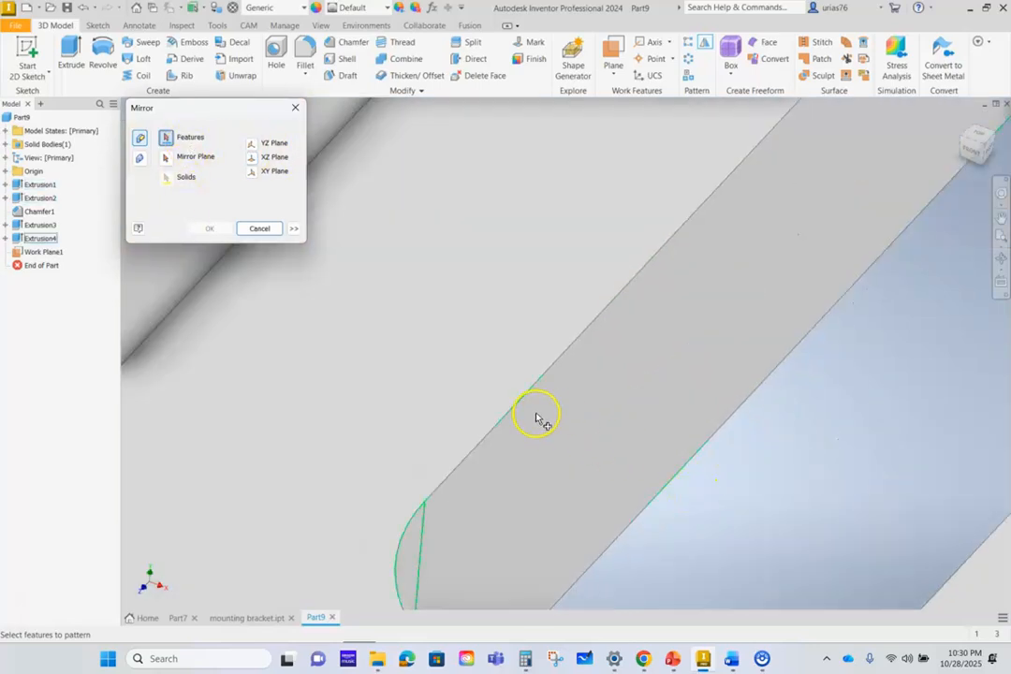
scroll(536, 419, "down", 6)
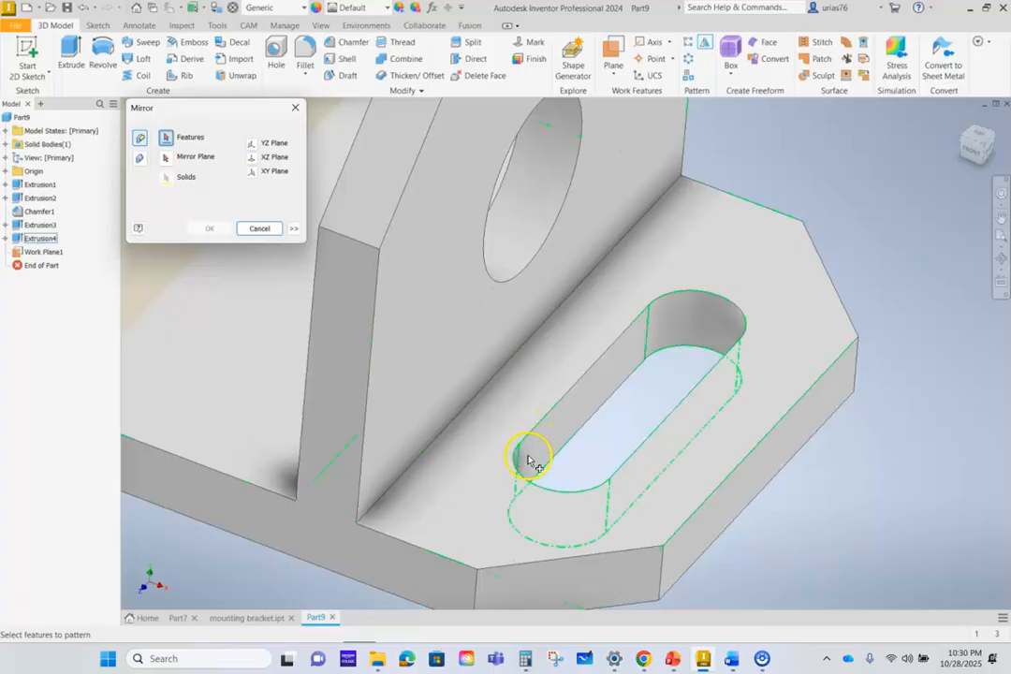
left_click(529, 461)
scroll(458, 531, "down", 5)
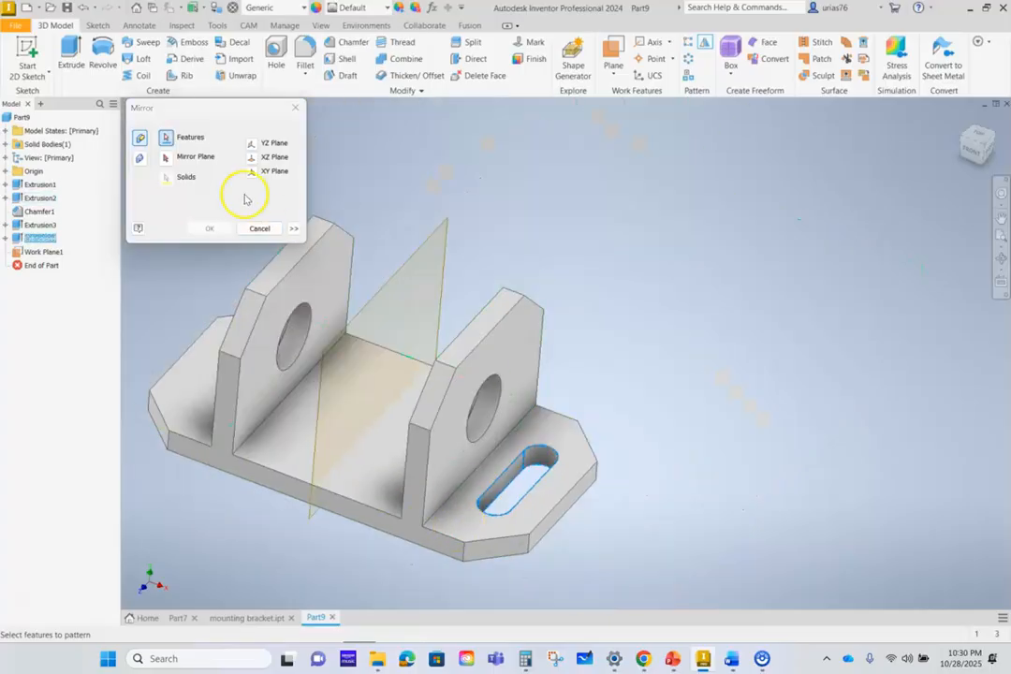
left_click(166, 158)
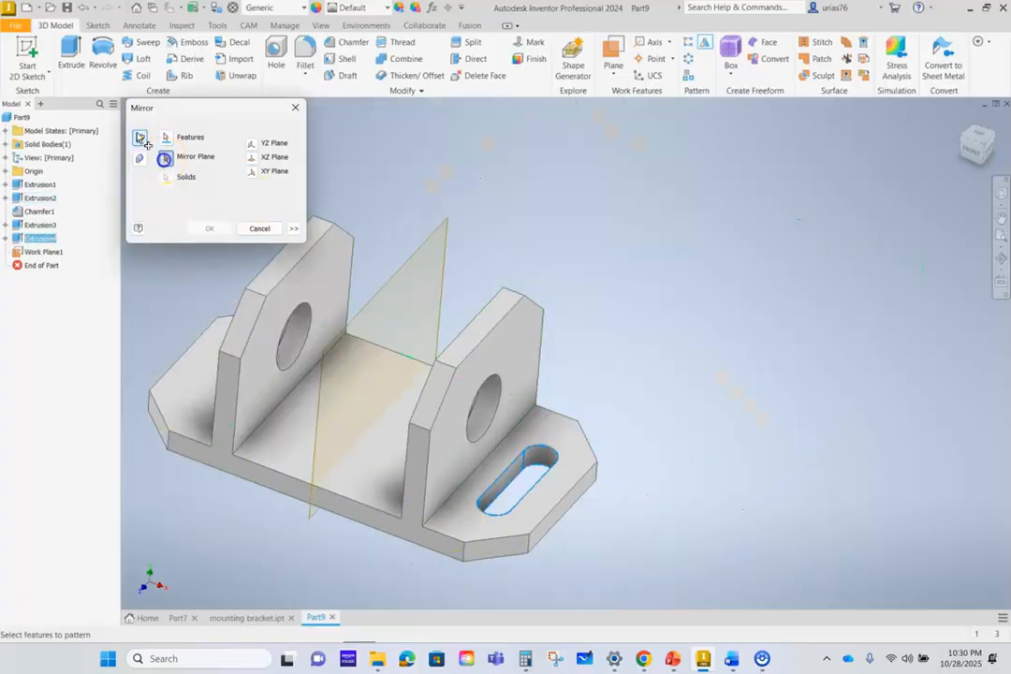
left_click(322, 354)
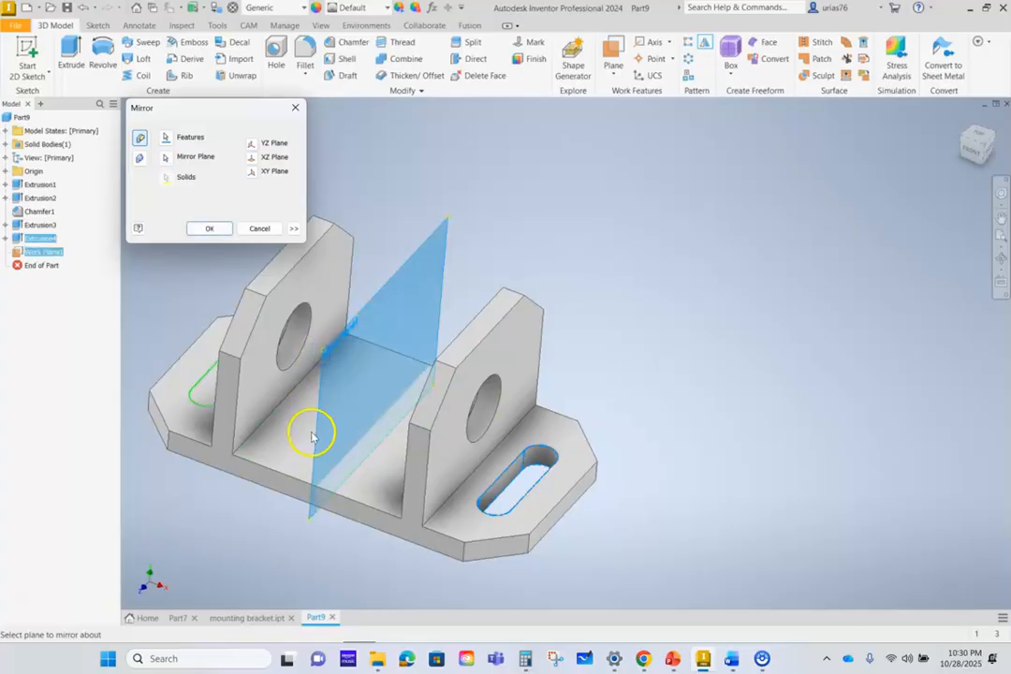
left_click(212, 229)
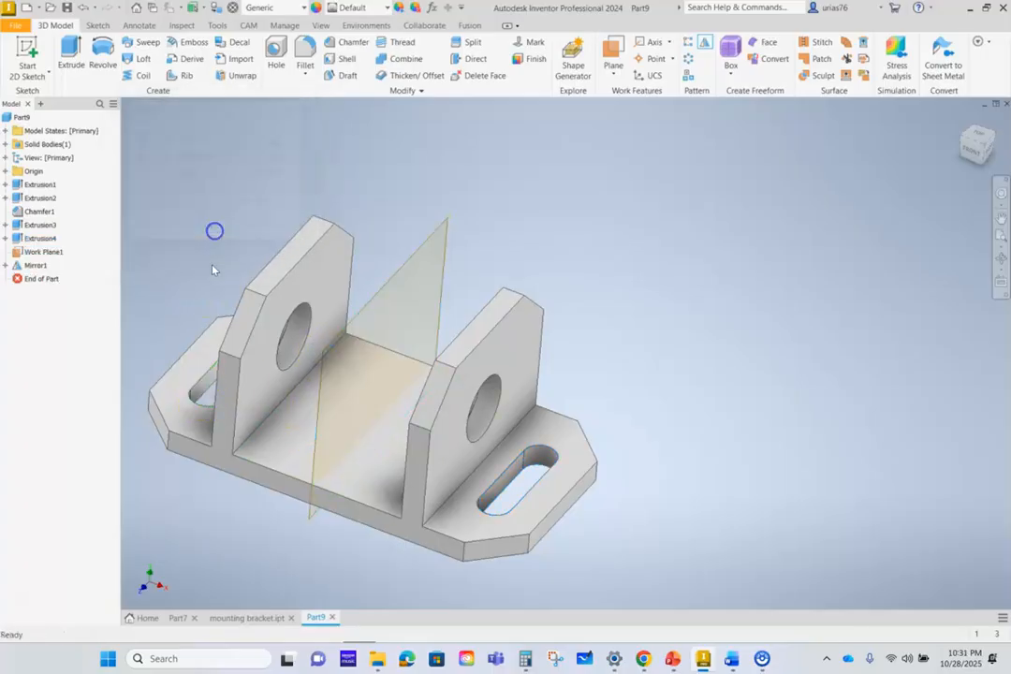
middle_click_drag(203, 402, 208, 436, "shift")
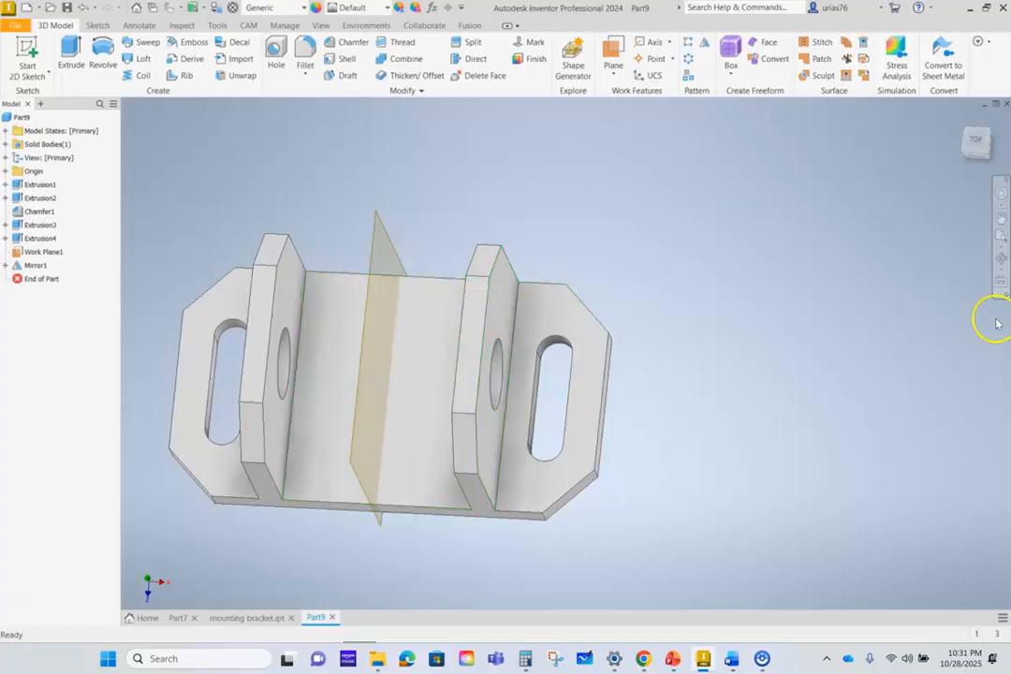
- Undo the slot mirror and the midplane work plane, and redo both
key("ctrl+z")
key("ctrl+z")
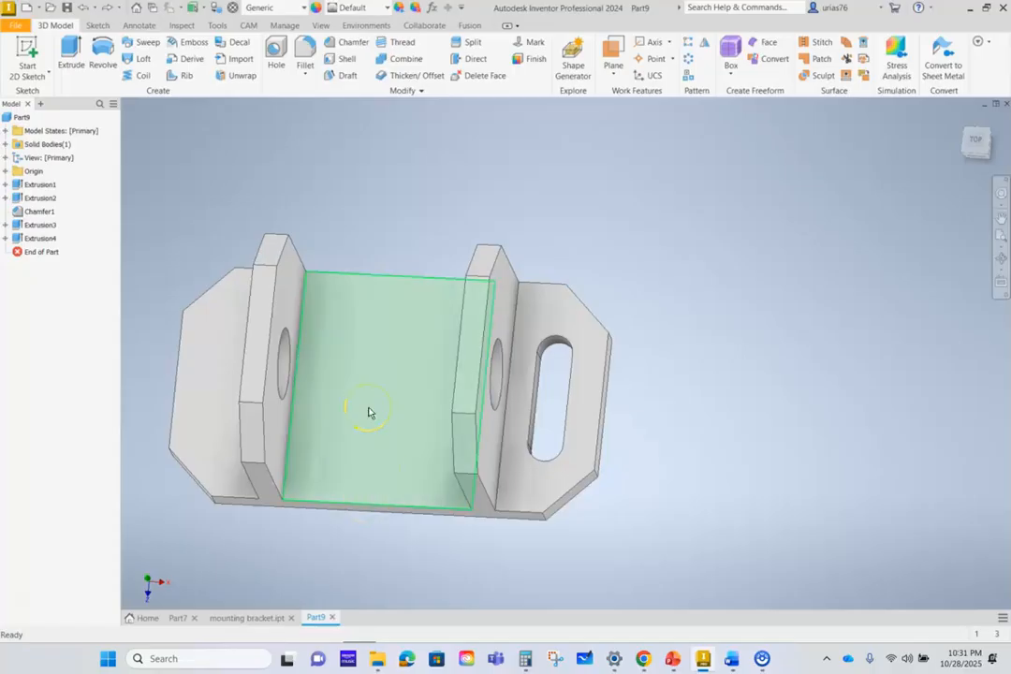
left_click(109, 10)
left_click(110, 9)
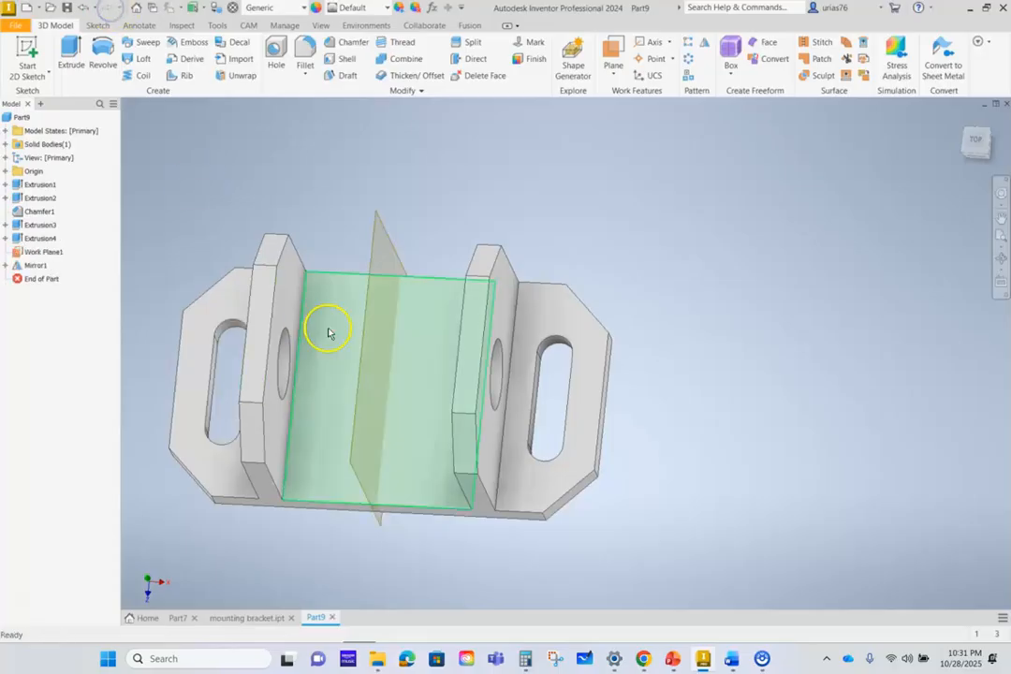
- Hide the midplane work plane and return the bracket to an isometric view
right_click(51, 254)
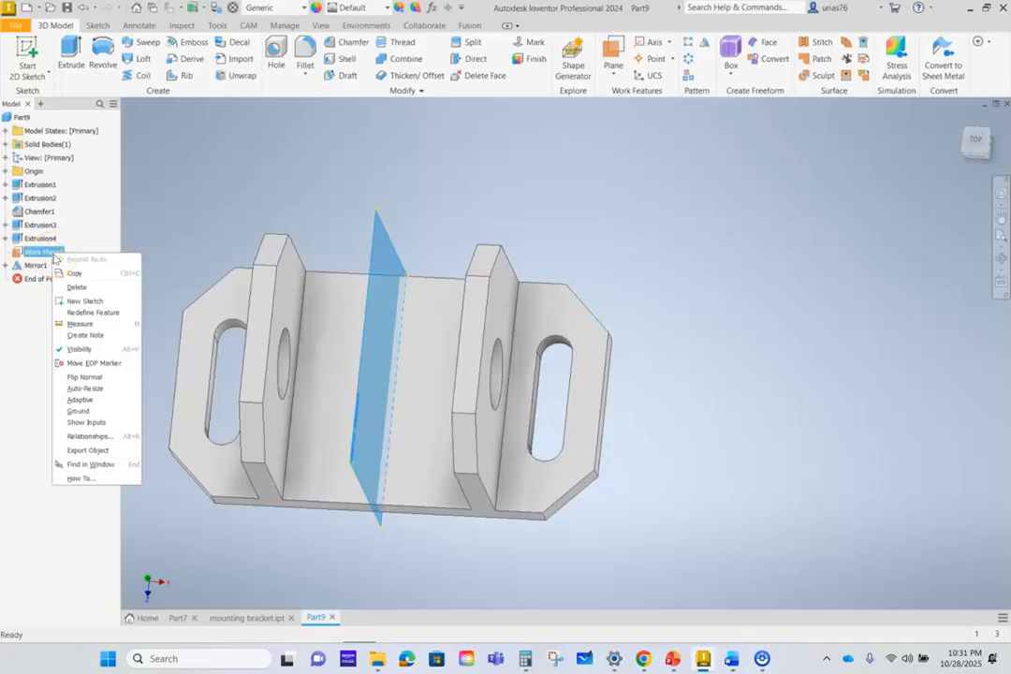
left_click(72, 349)
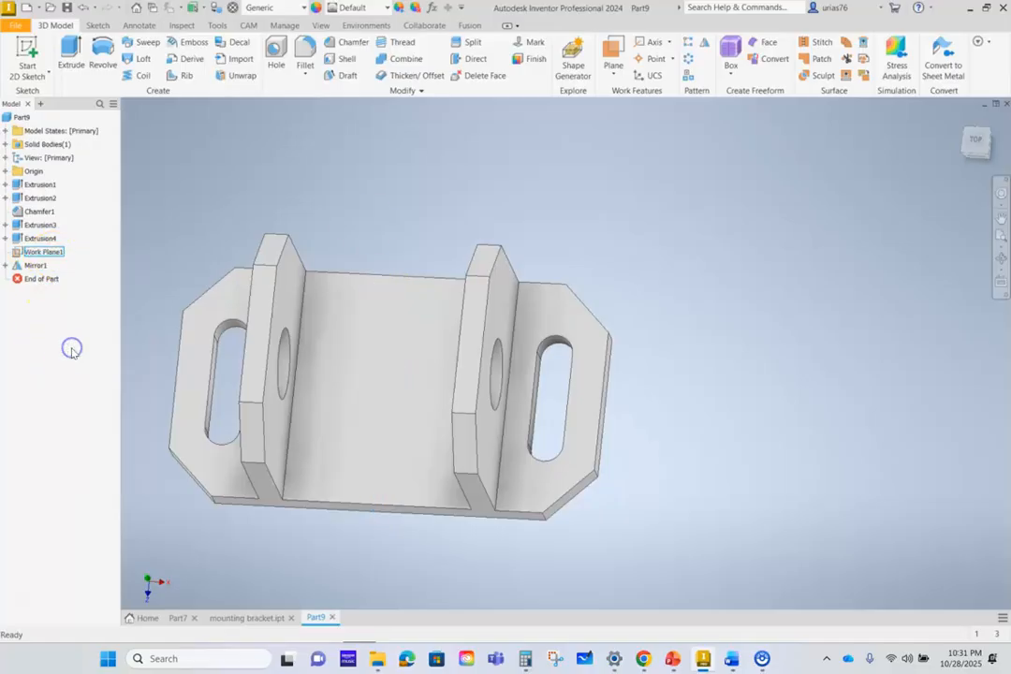
left_click_drag(1004, 126, 959, 122)
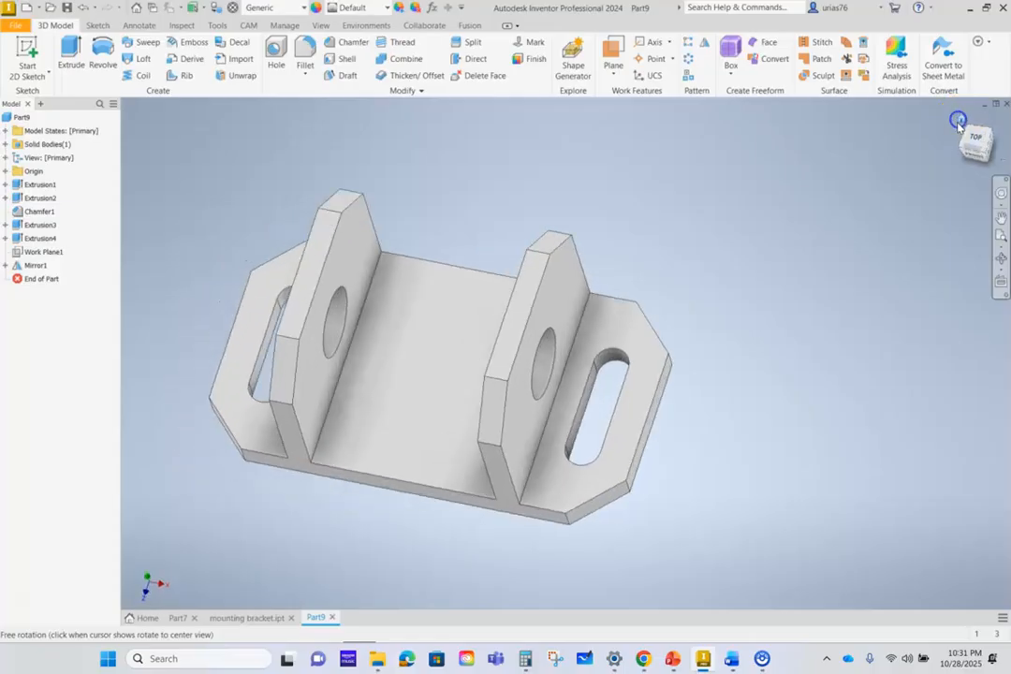
left_click(958, 122)
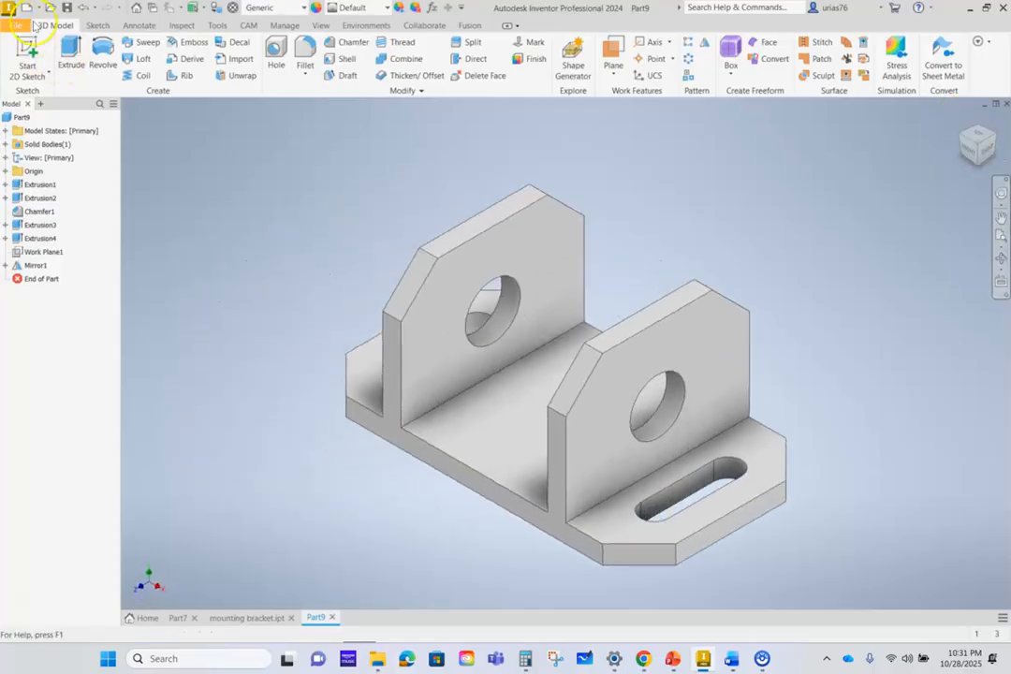
- Assign the Aluminum 6061 material to the bracket
left_click(290, 7)
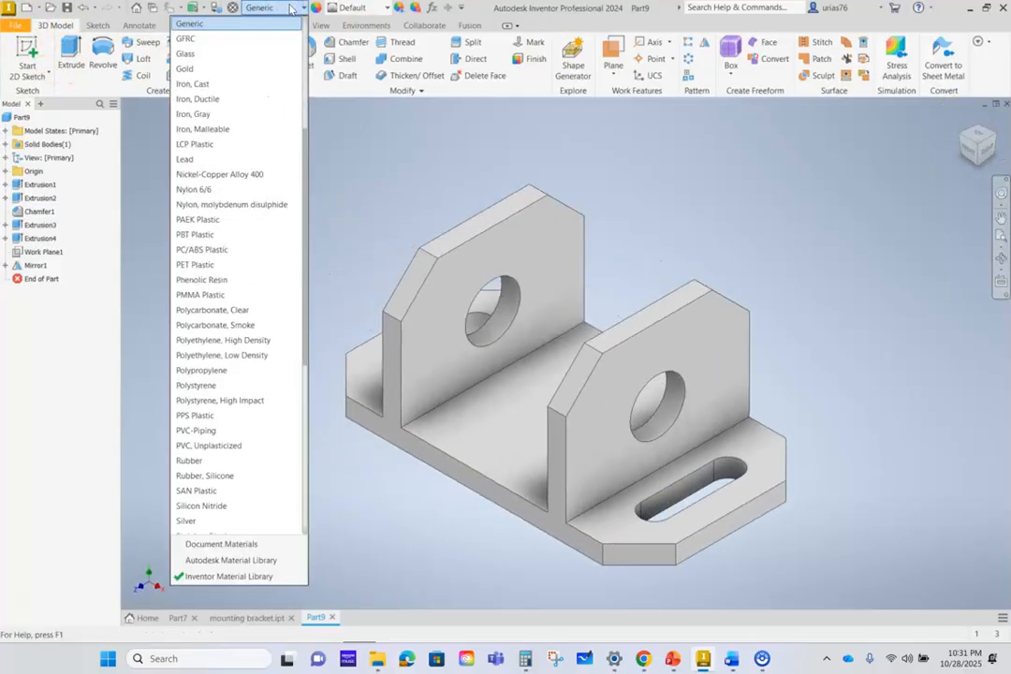
scroll(225, 258, "up", 5)
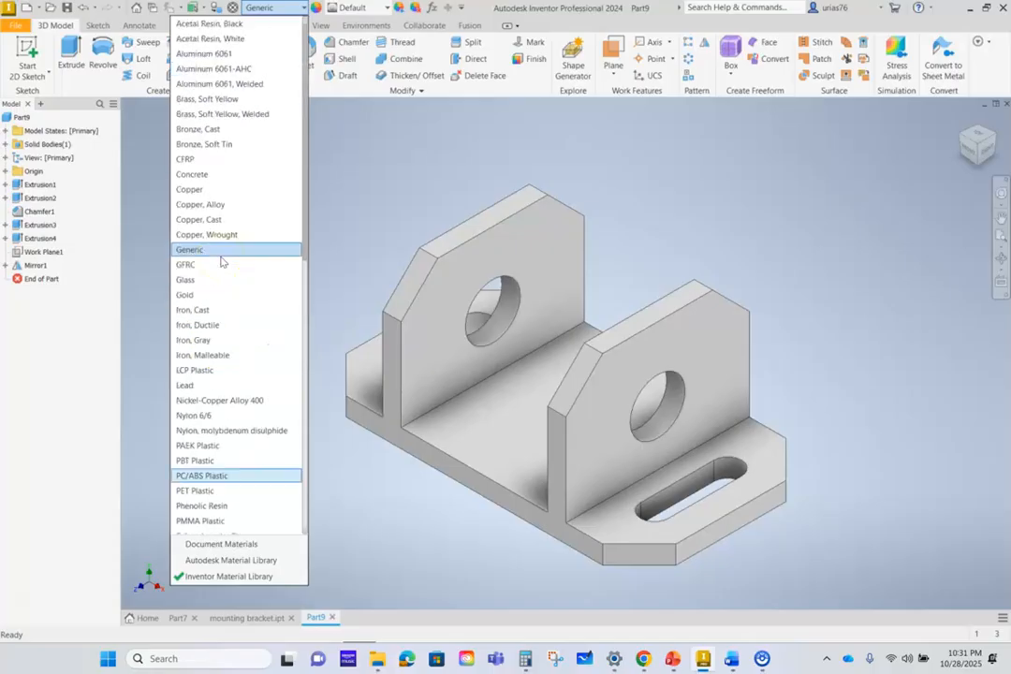
left_click(227, 55)
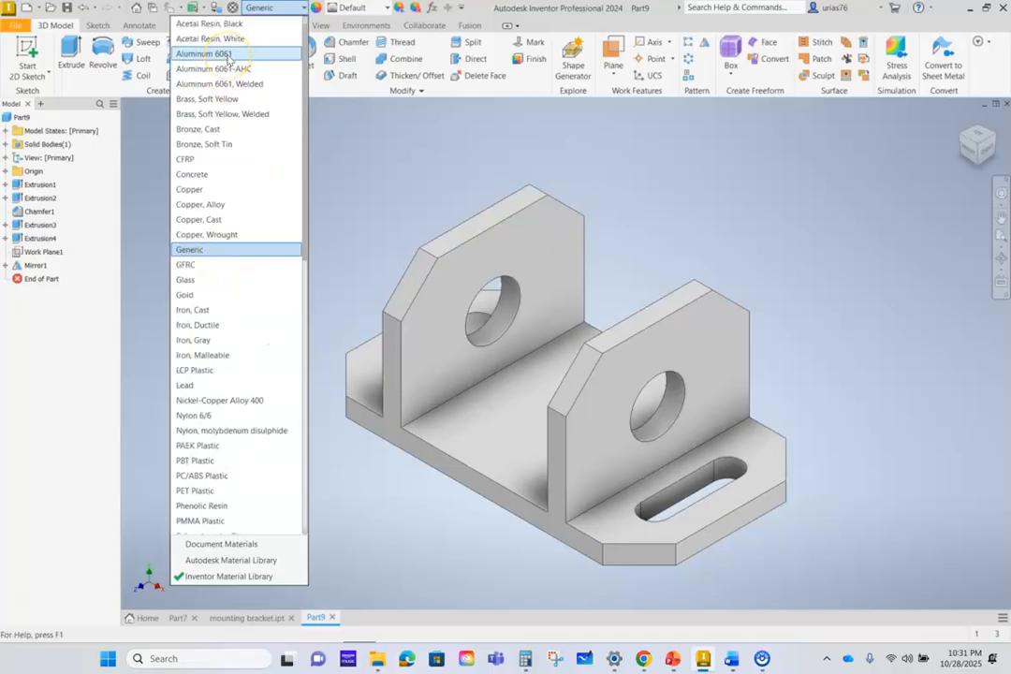
left_click(228, 55)
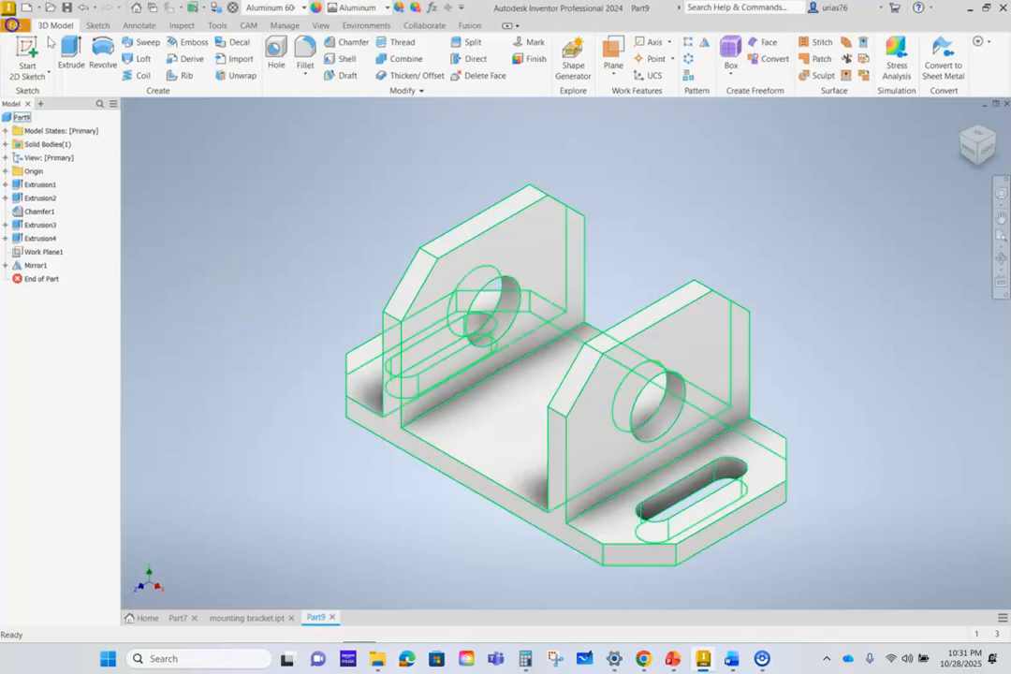
- Save the part as "support bracket" in the mass properties folder
left_click(16, 25)
left_click(47, 169)
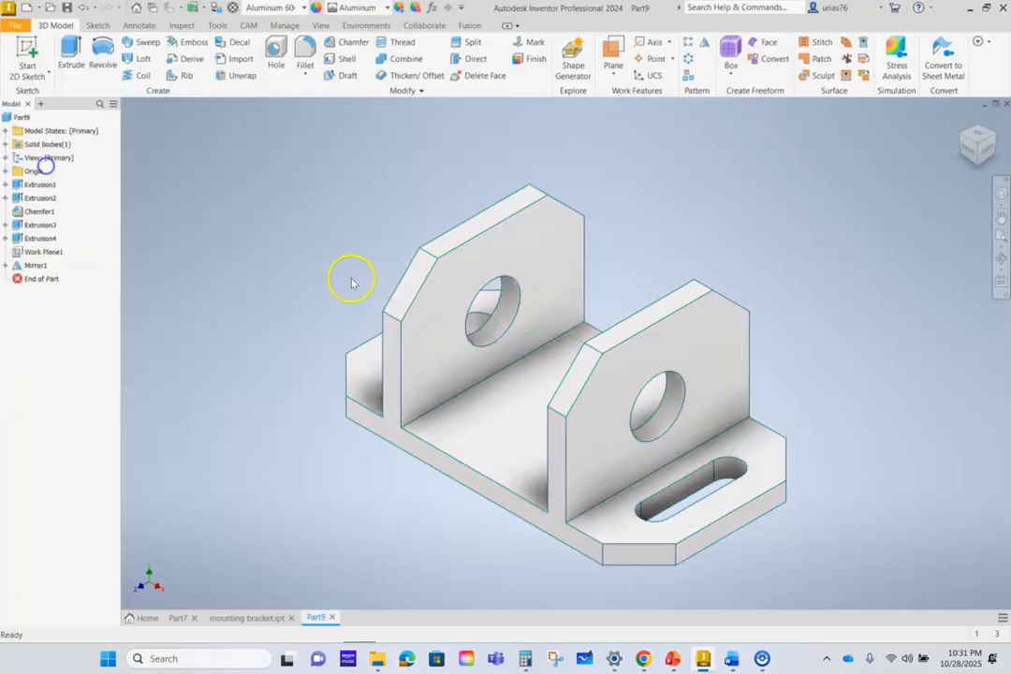
type("suppo")
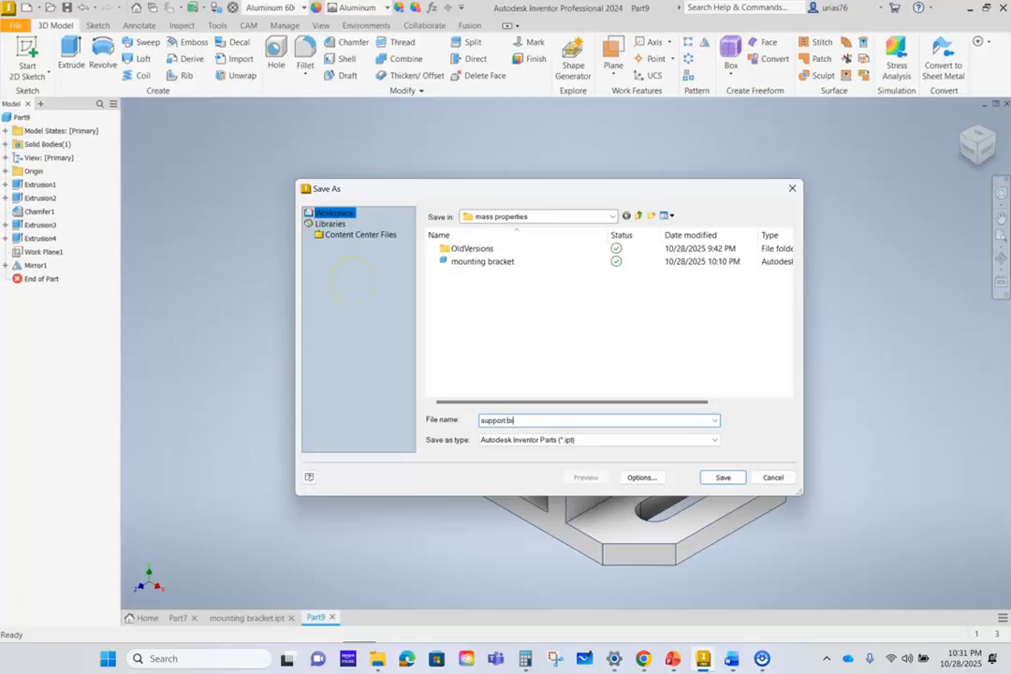
type("rt brace")
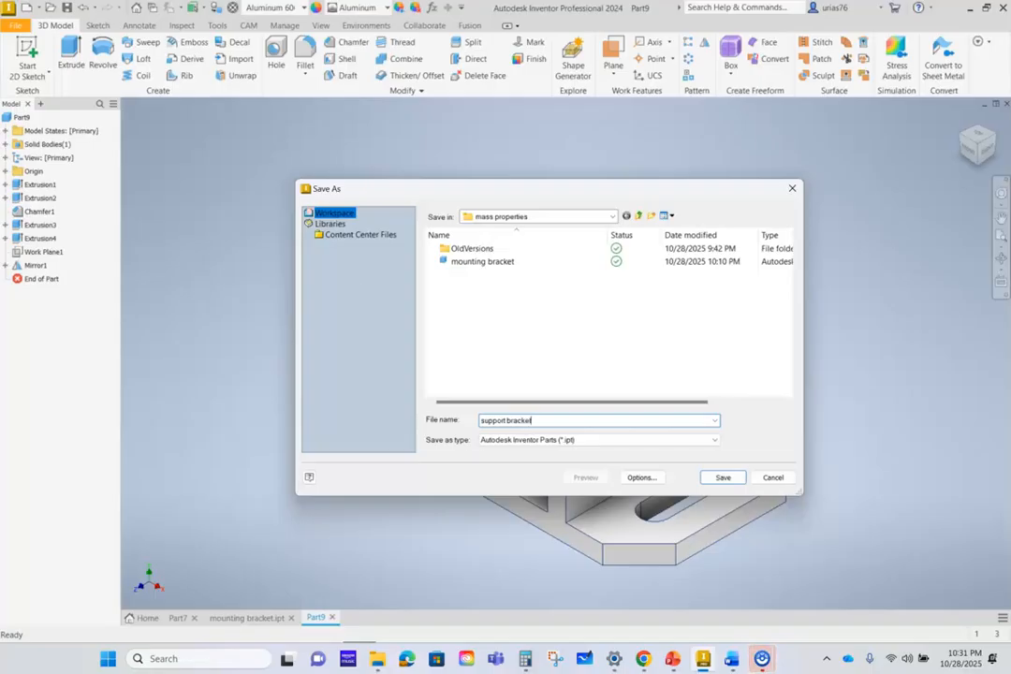
left_click(714, 476)
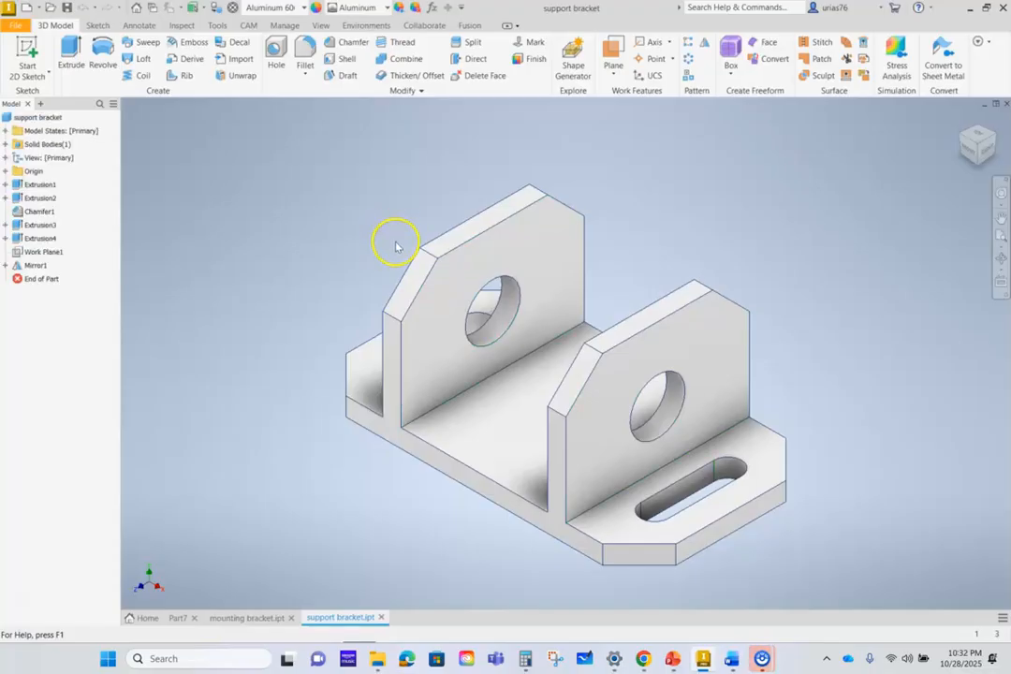
- Update the bracket's physical iProperties, check its mass, area, volume and center of gravity, and close the properties
left_click(14, 26)
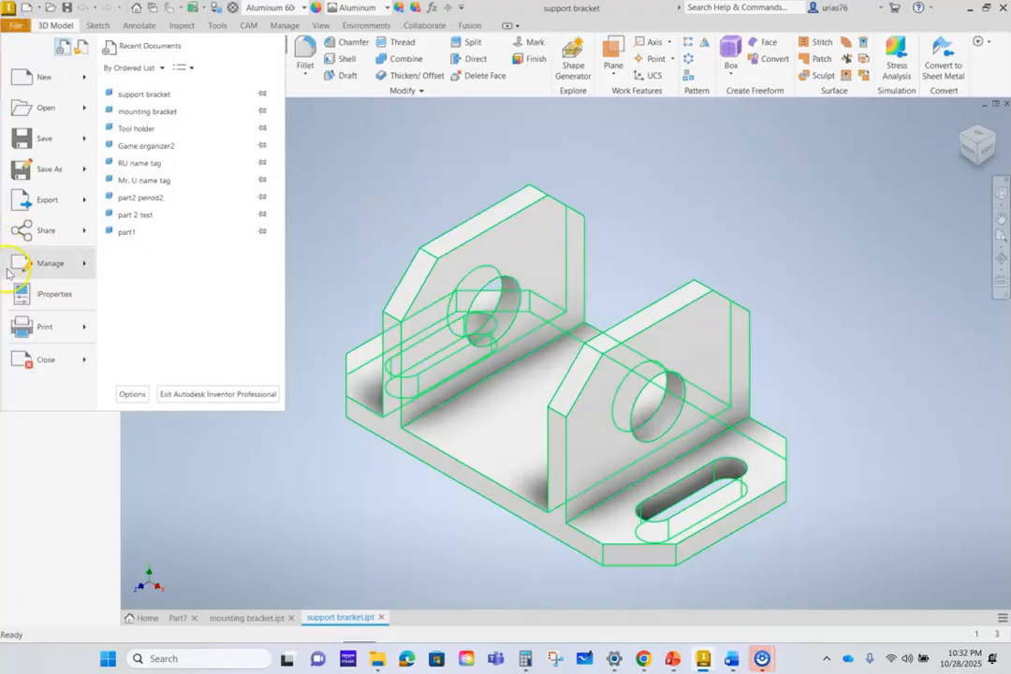
left_click(29, 294)
left_click(385, 153)
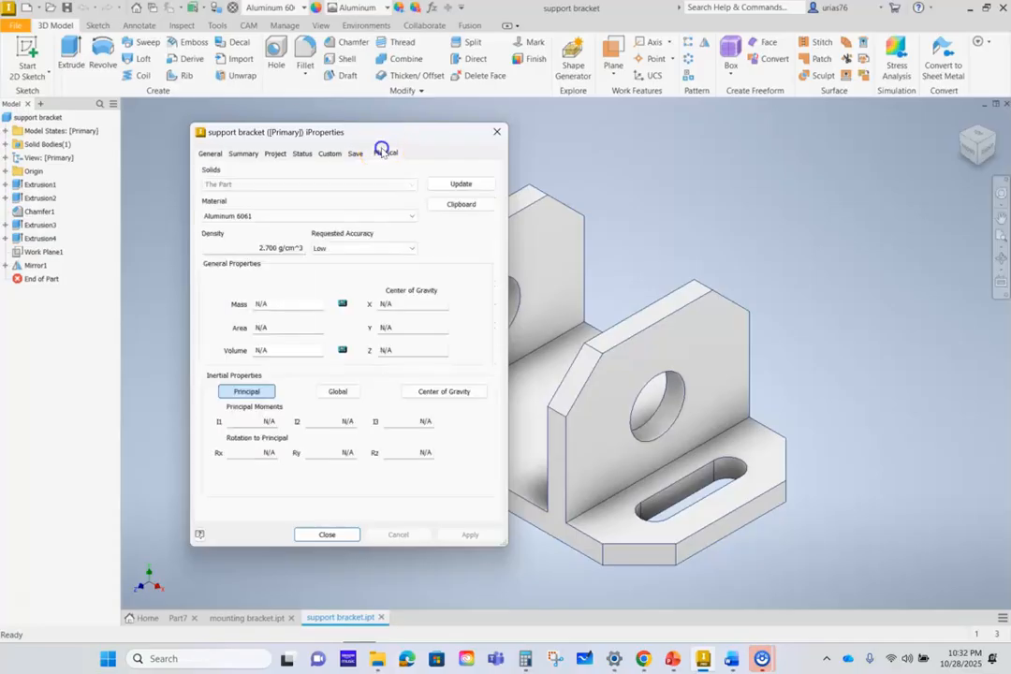
left_click(461, 186)
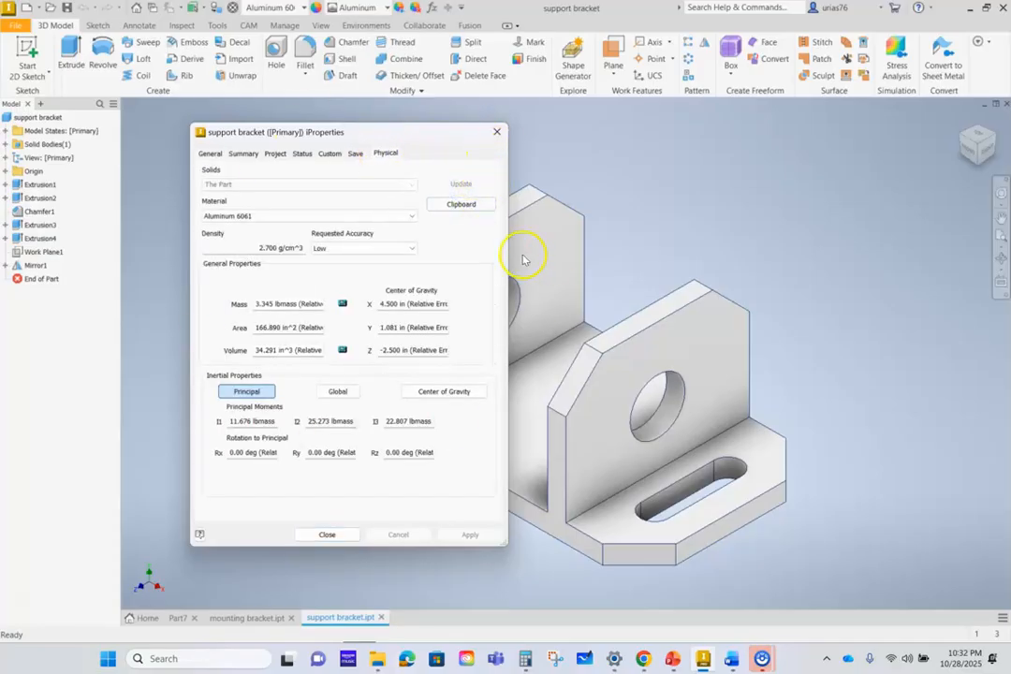
left_click(498, 132)
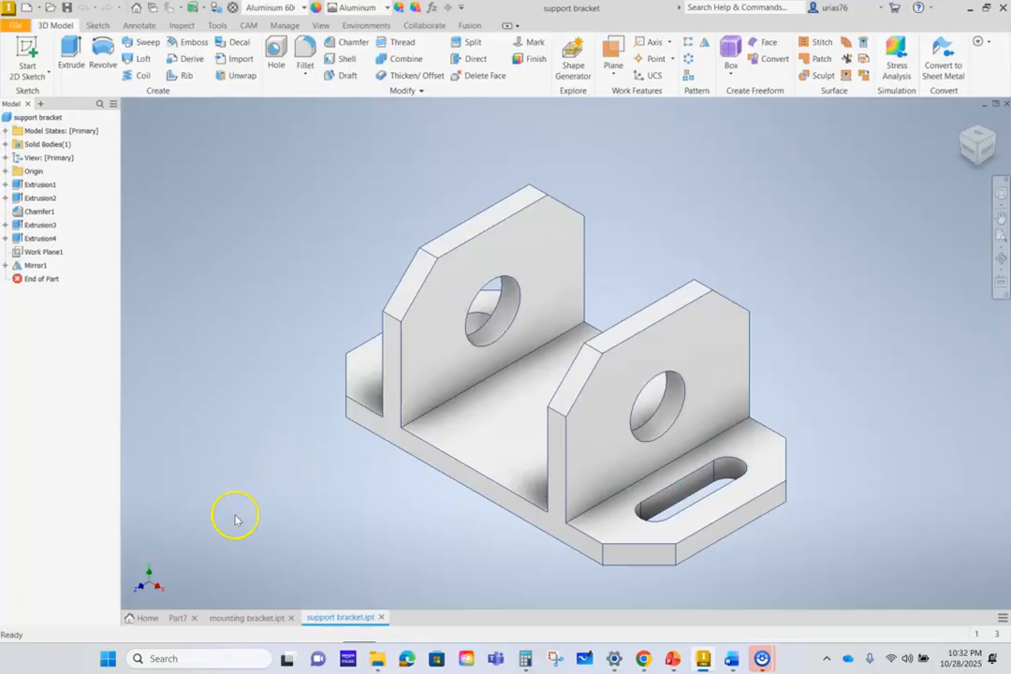